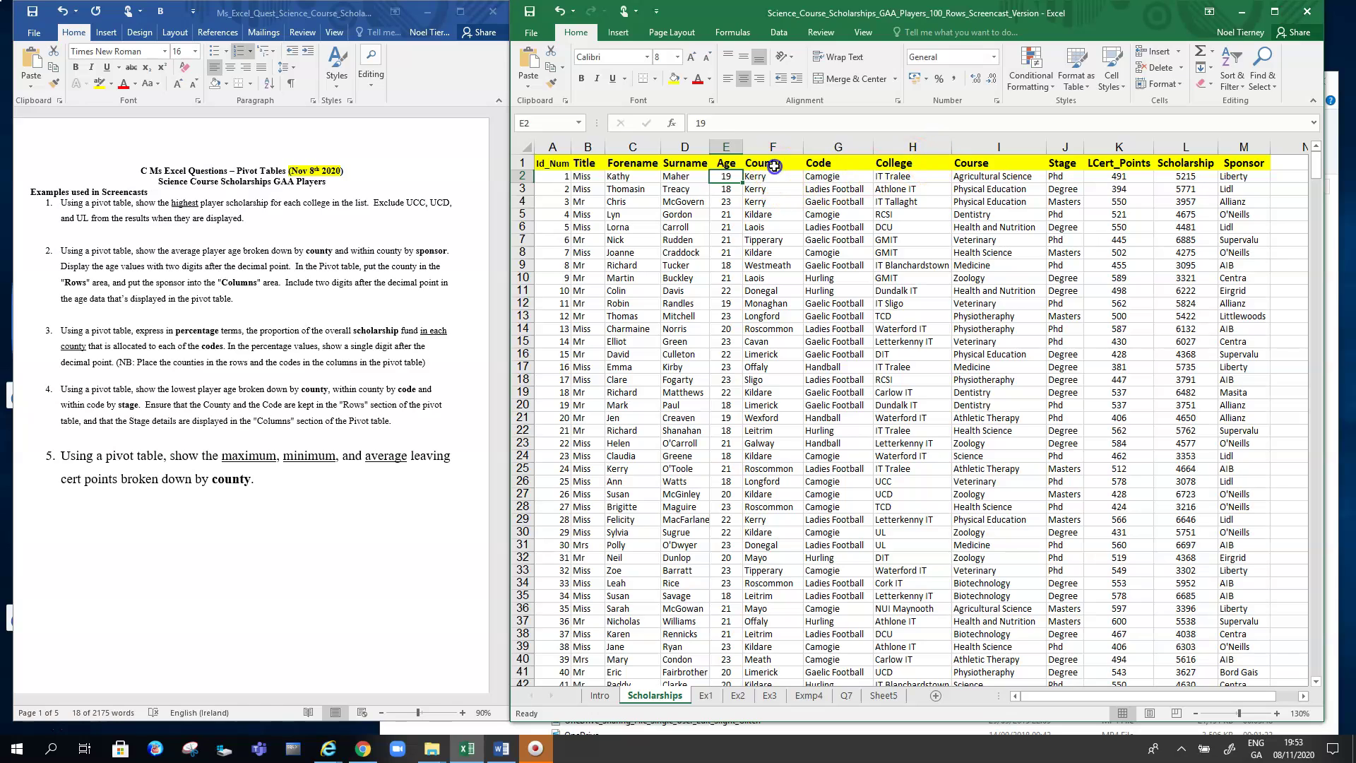
Step: Inspect the County and LCert_Points columns in the Scholarships data
left_click(772, 144)
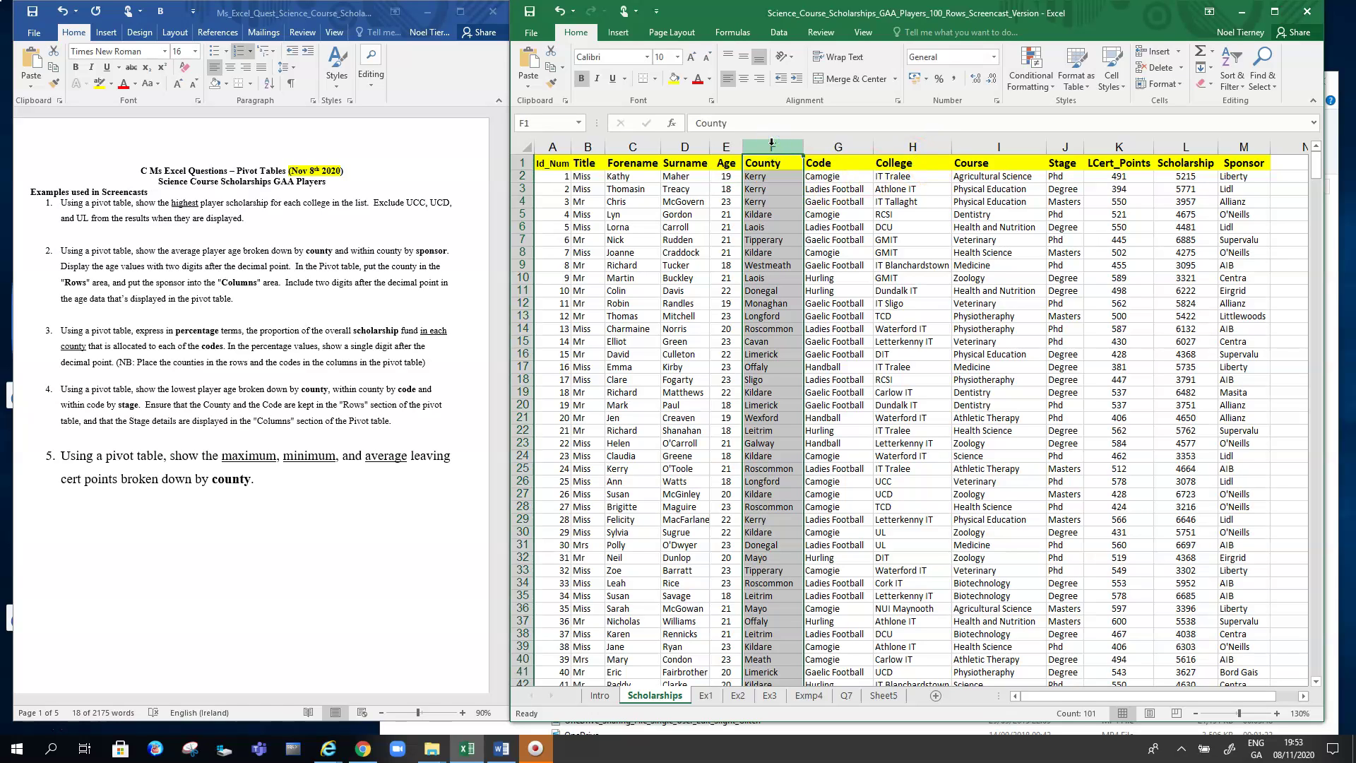
left_click(1103, 141, "ctrl")
left_click(1118, 146)
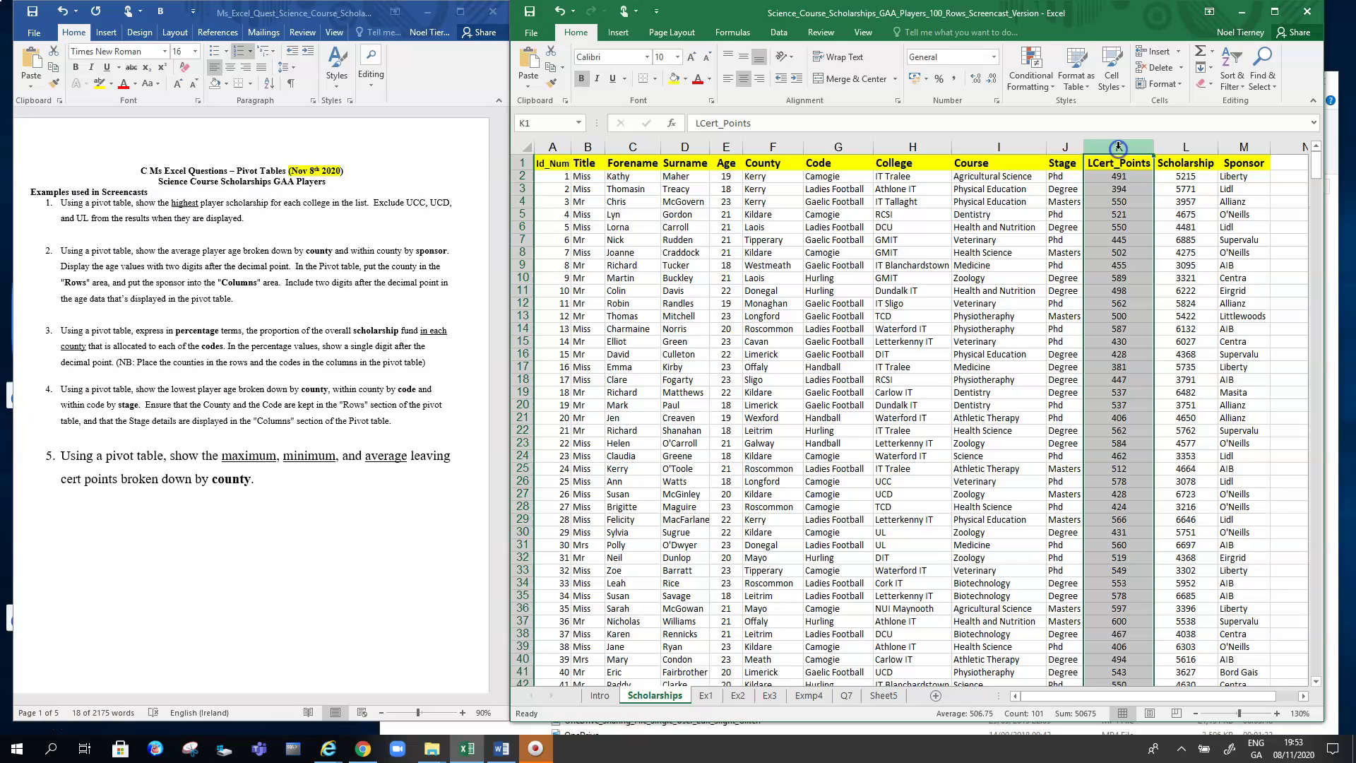
left_click(781, 175)
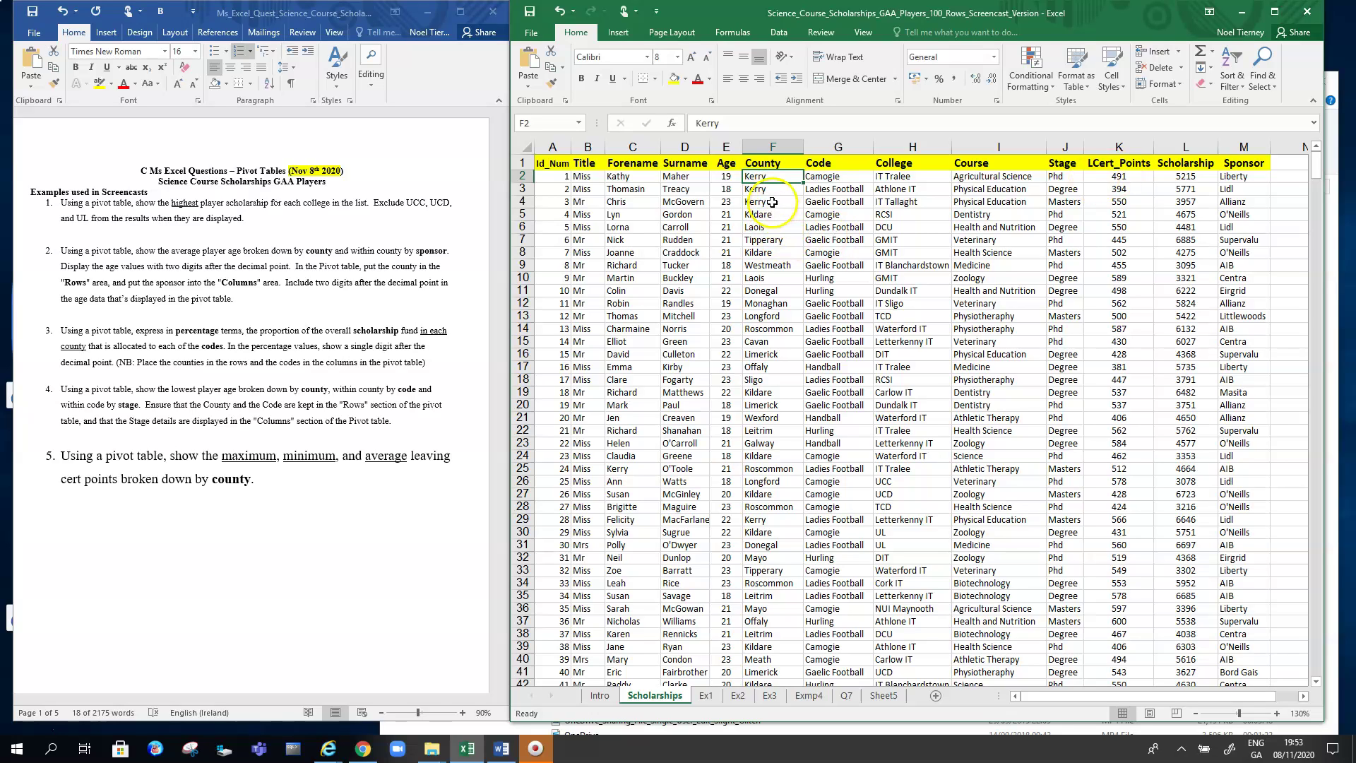
Step: Read question 5, highlighting the word 'maximum' in its paragraph
triple_click(264, 466)
left_click(221, 451)
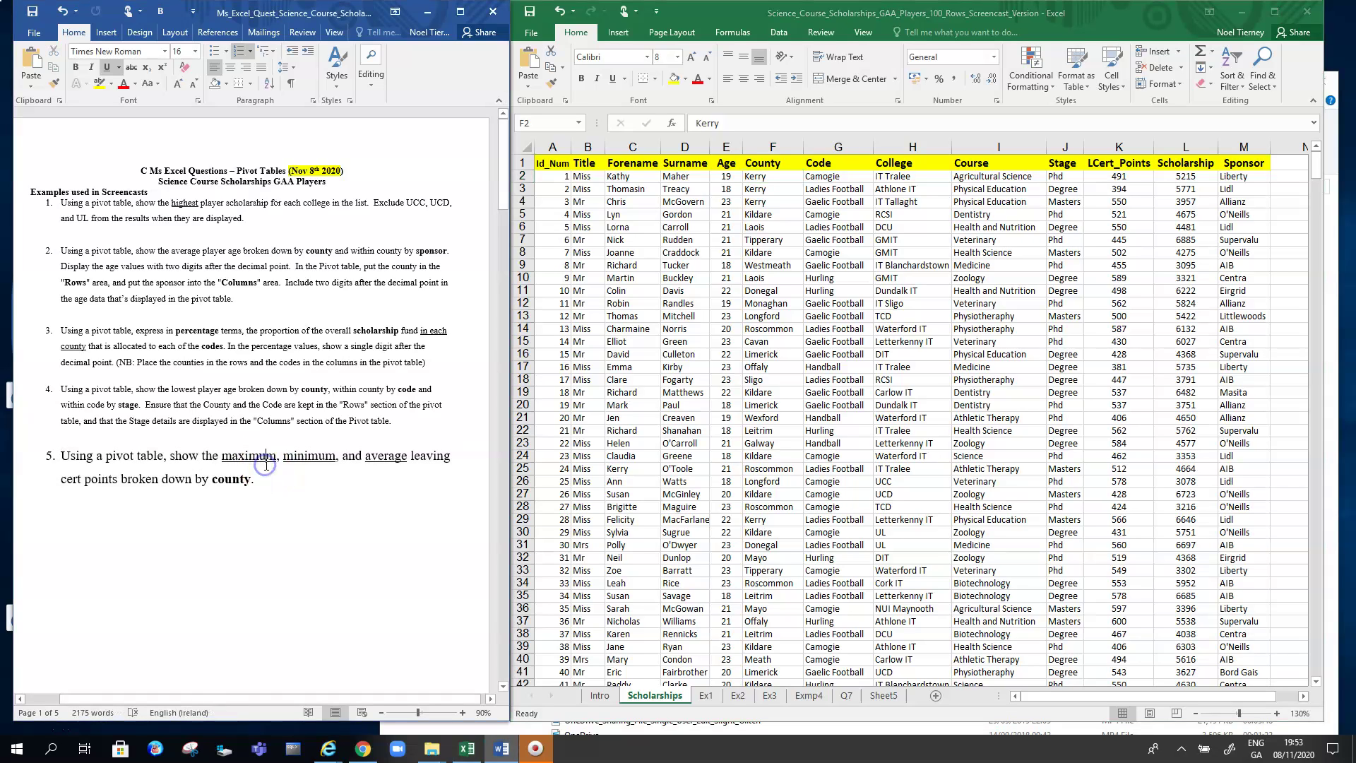
left_click_drag(223, 452, 277, 453)
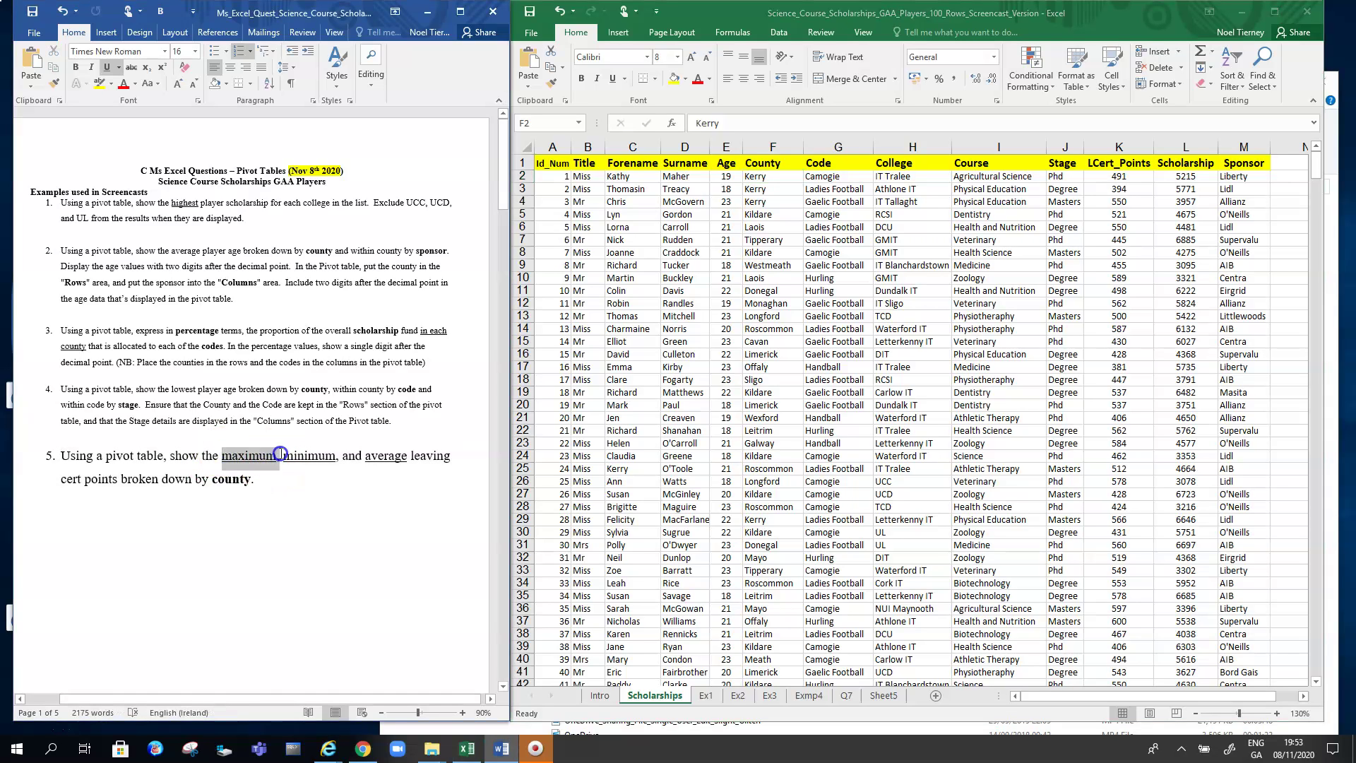
left_click(301, 505)
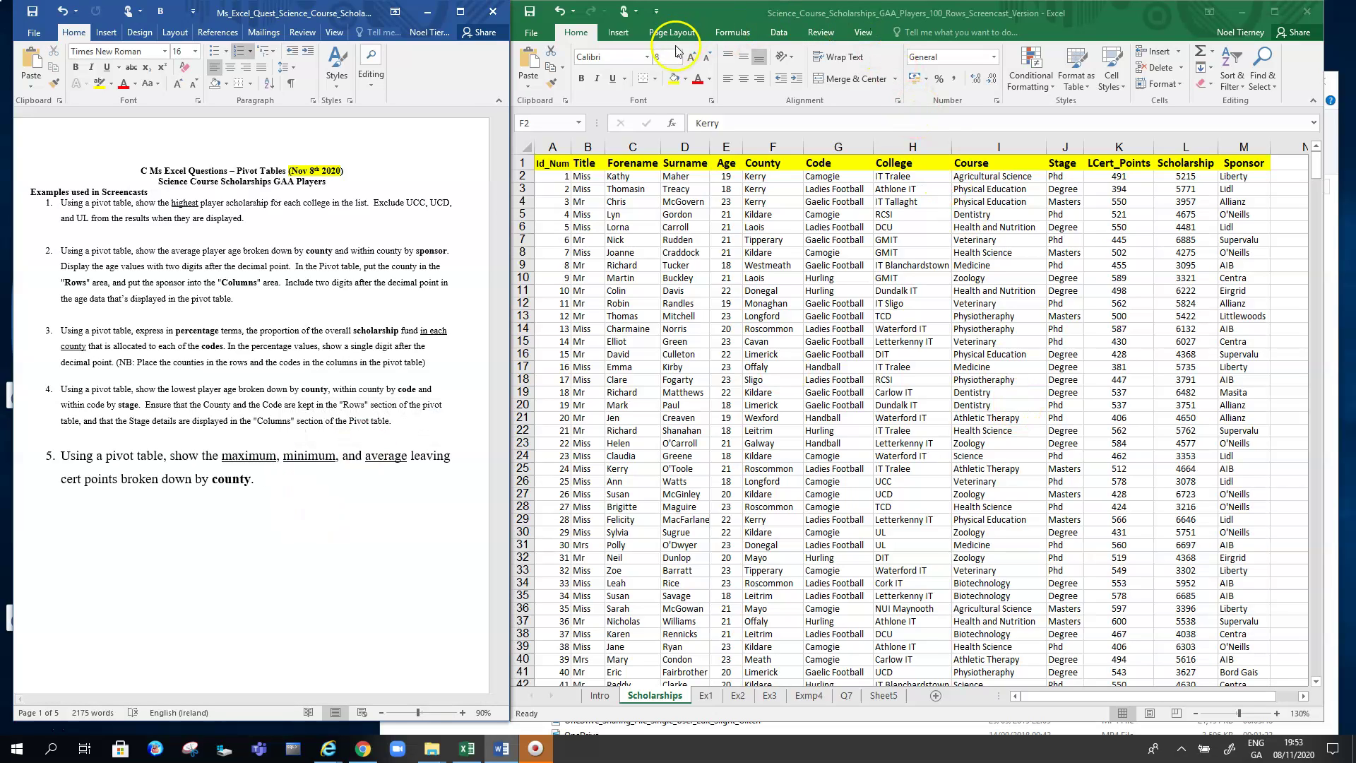
Step: Insert a PivotTable from Scholarships!$A$1:$M$101 on a new worksheet
left_click(614, 34)
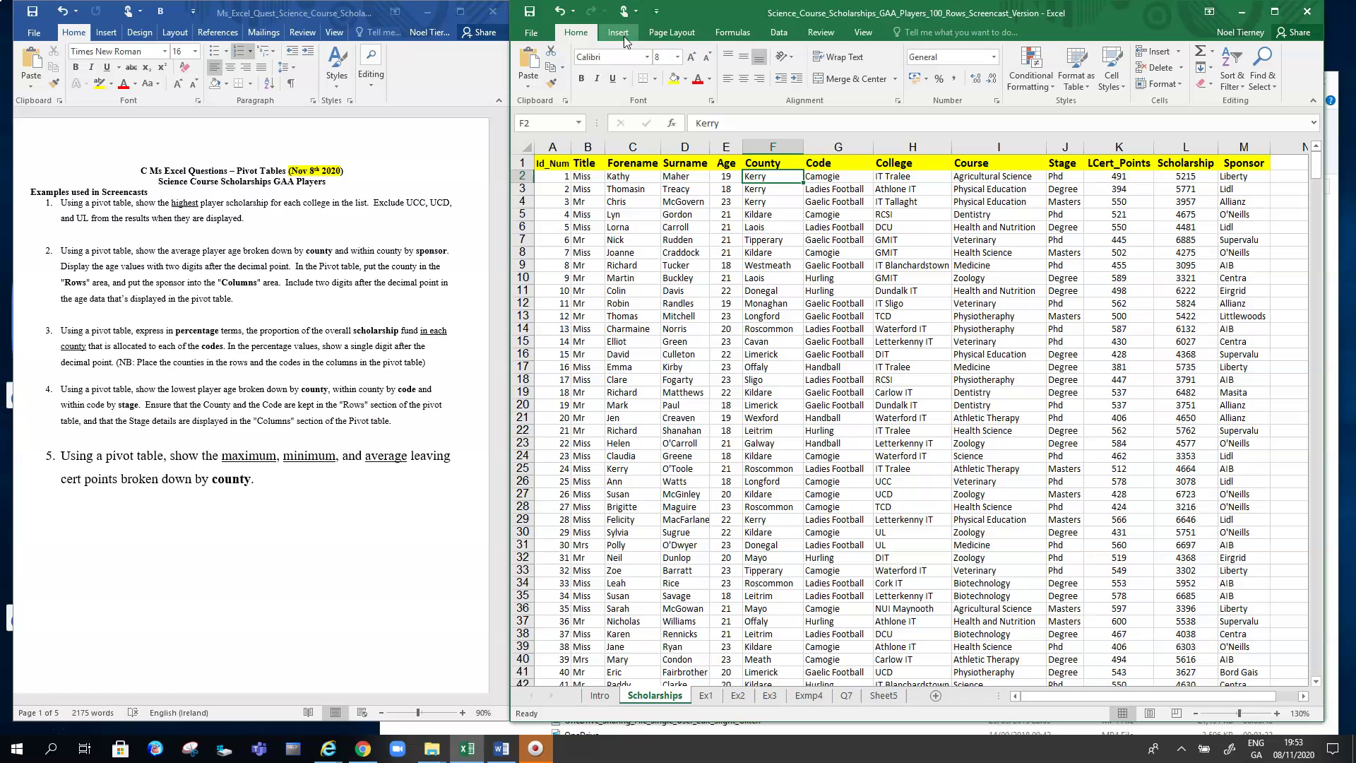
left_click(606, 34)
left_click(535, 63)
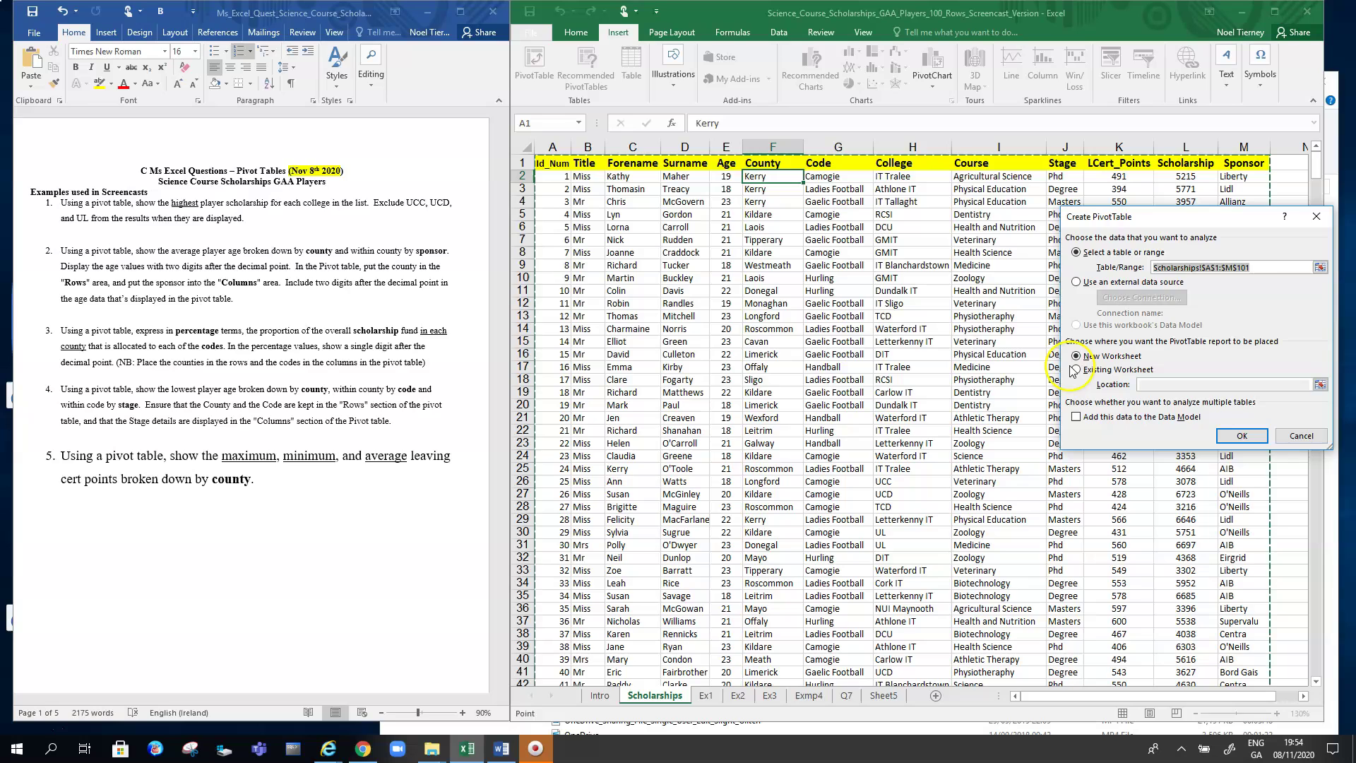
left_click(1241, 435)
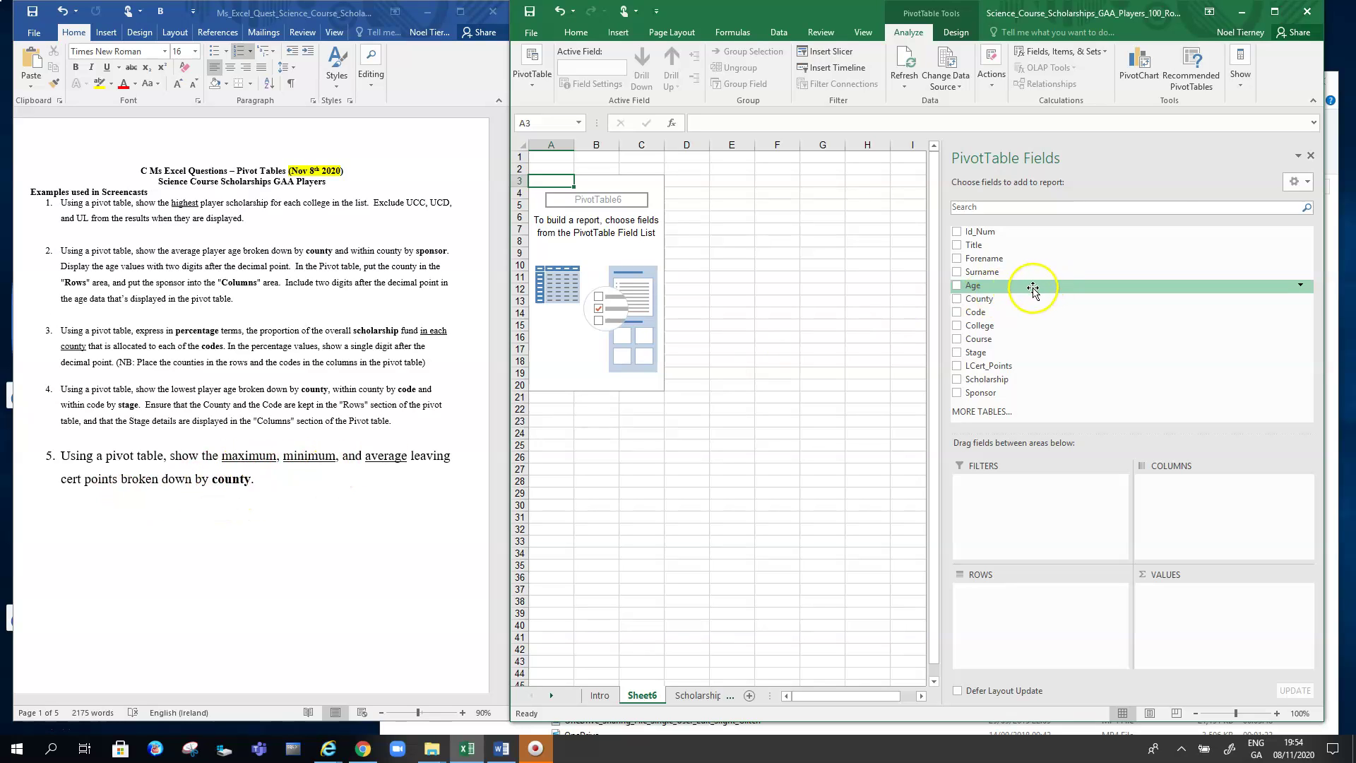
Step: Put County in Rows and LCert_Points in Values as a sum
left_click(956, 299)
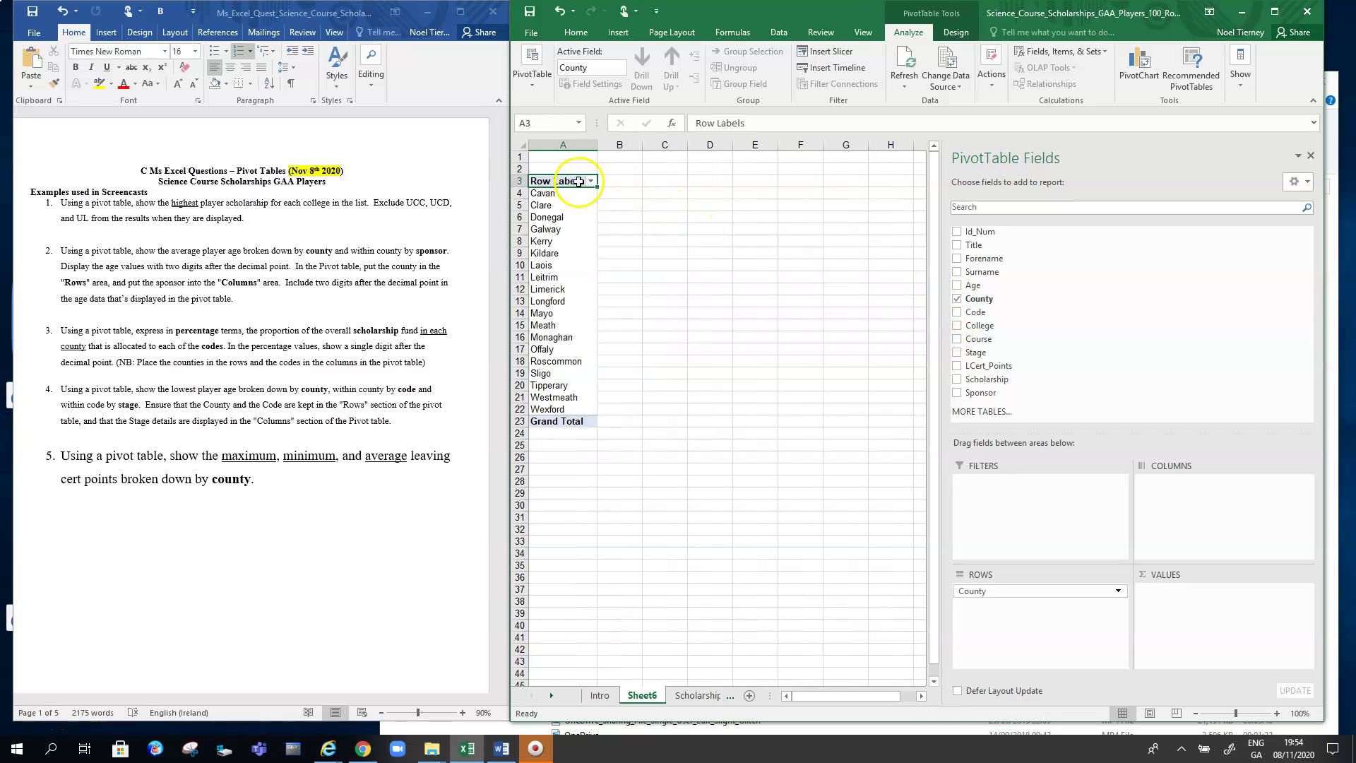
left_click(957, 366)
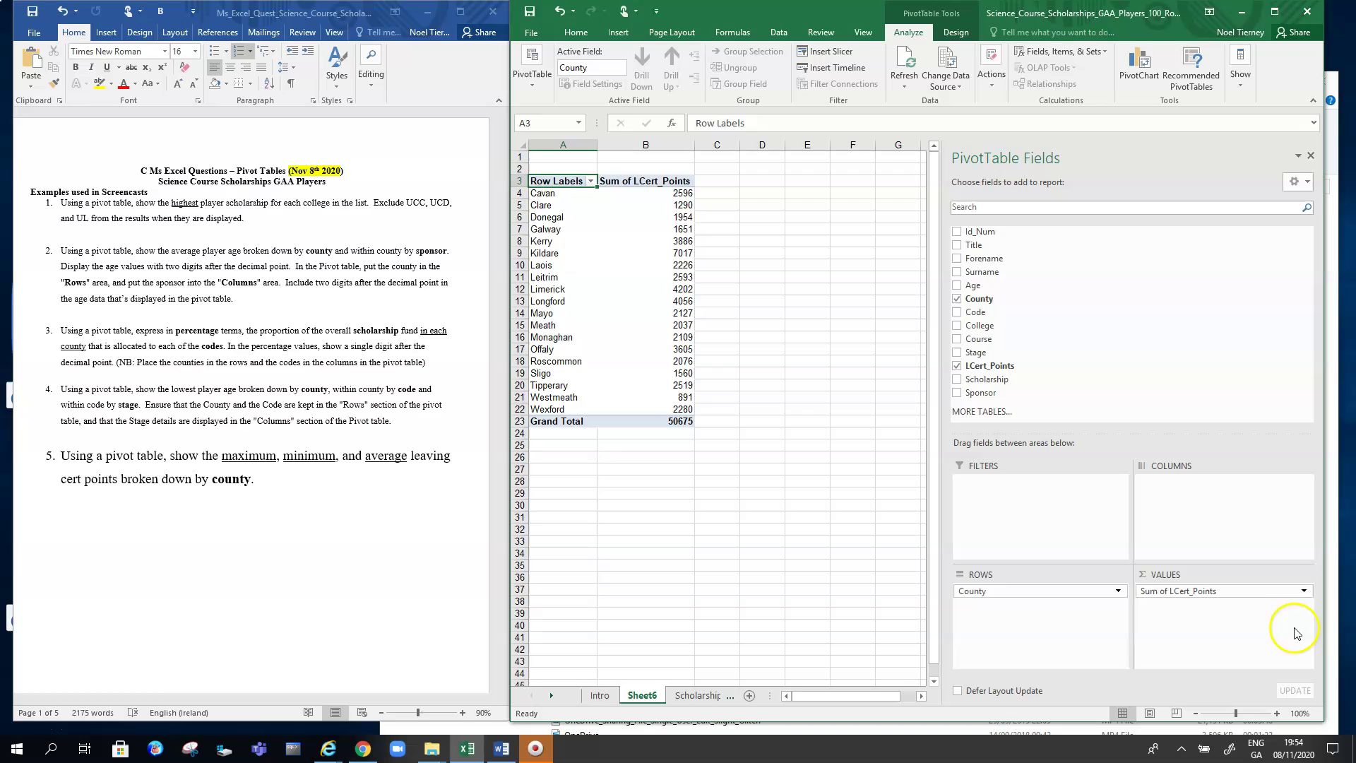
Step: Change the LCert_Points value field from Sum to Max
left_click(1304, 592)
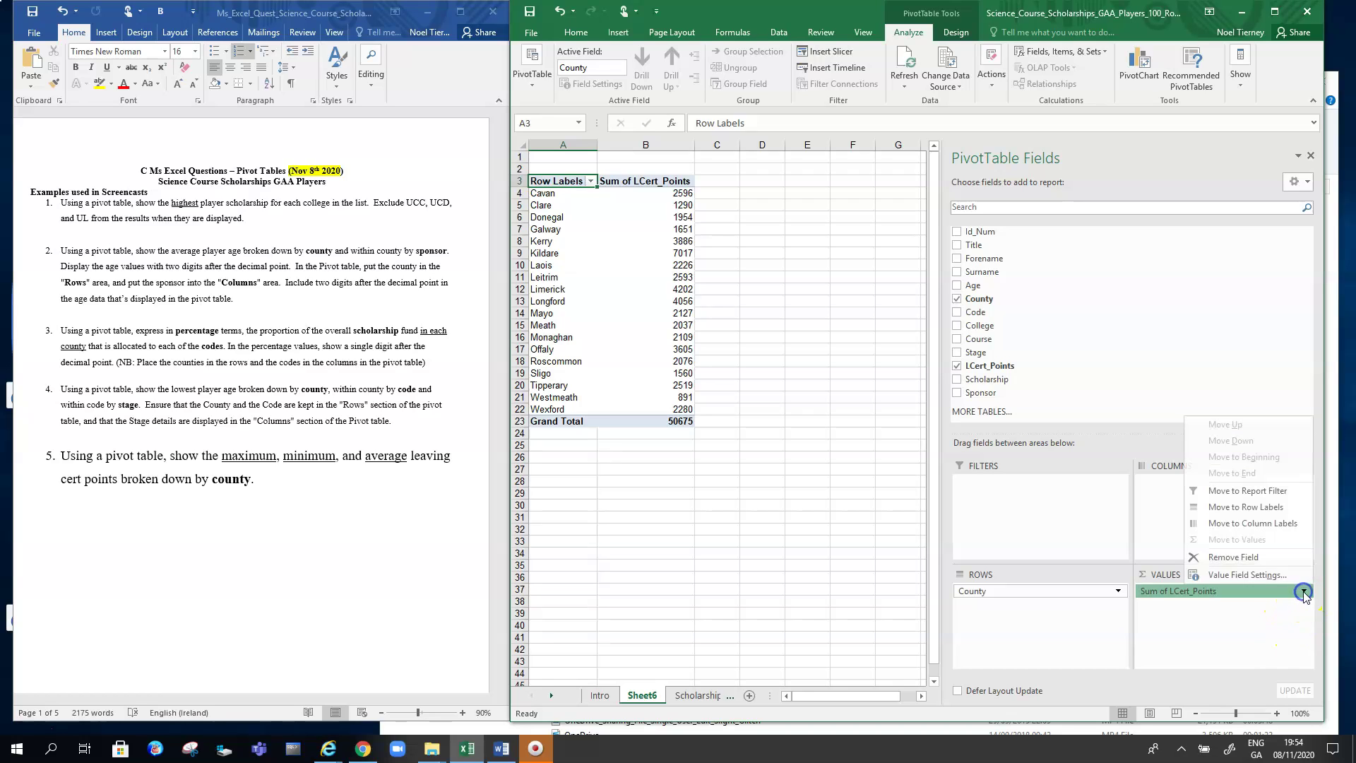
left_click(1276, 580)
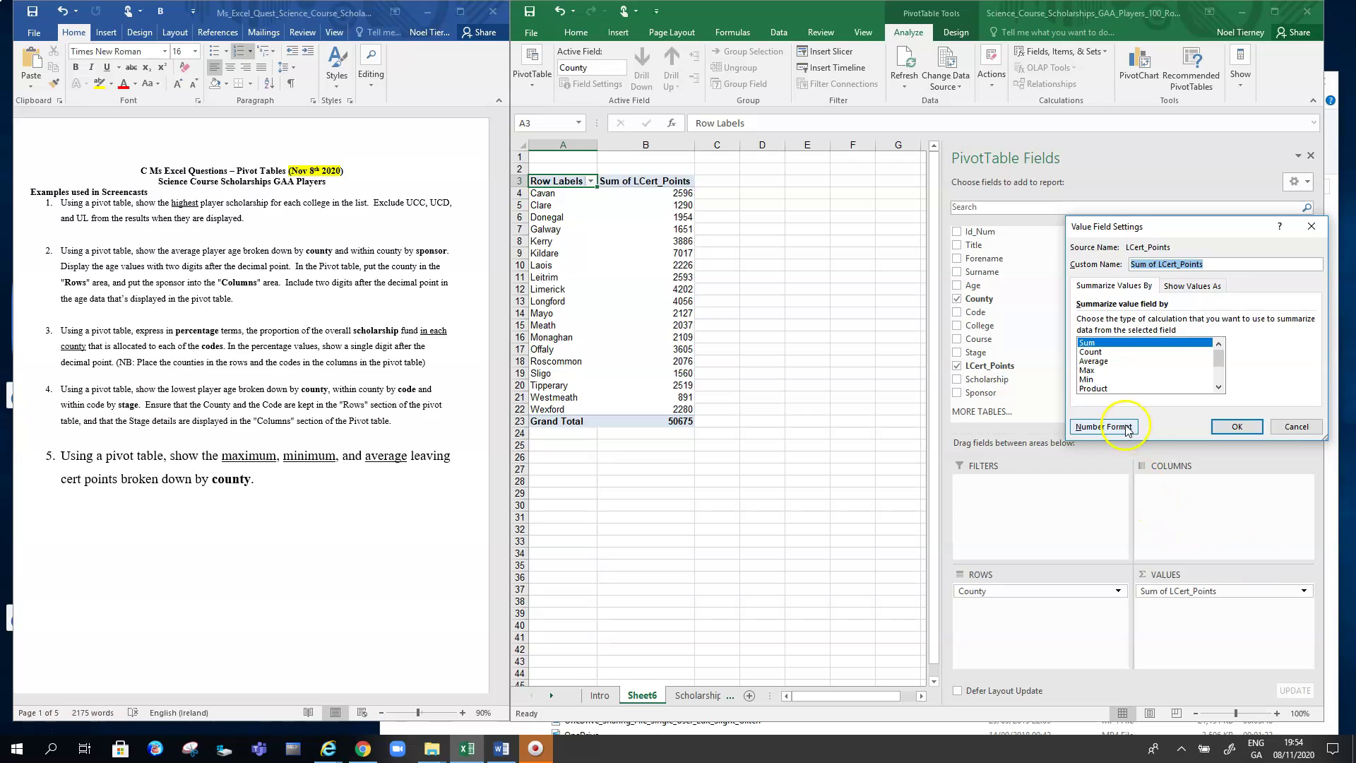
left_click(1087, 371)
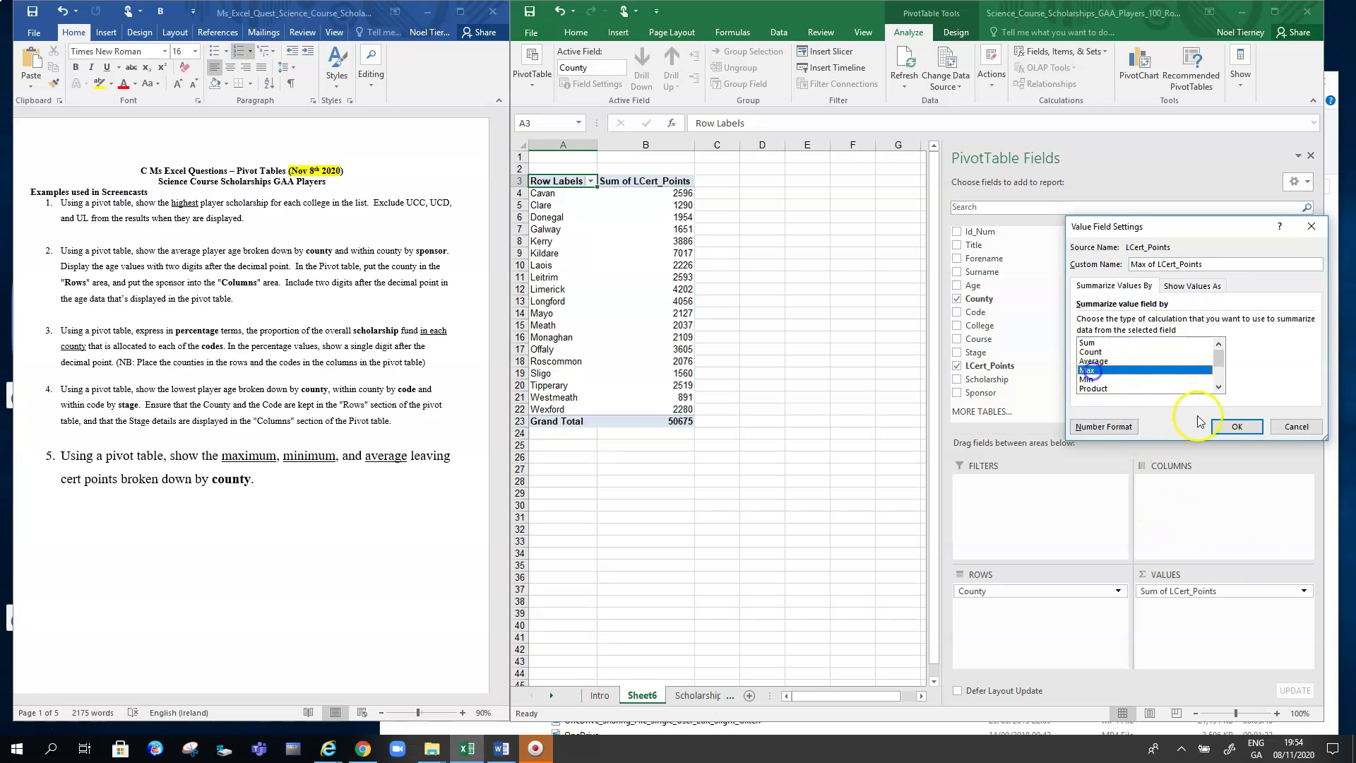
left_click(1237, 427)
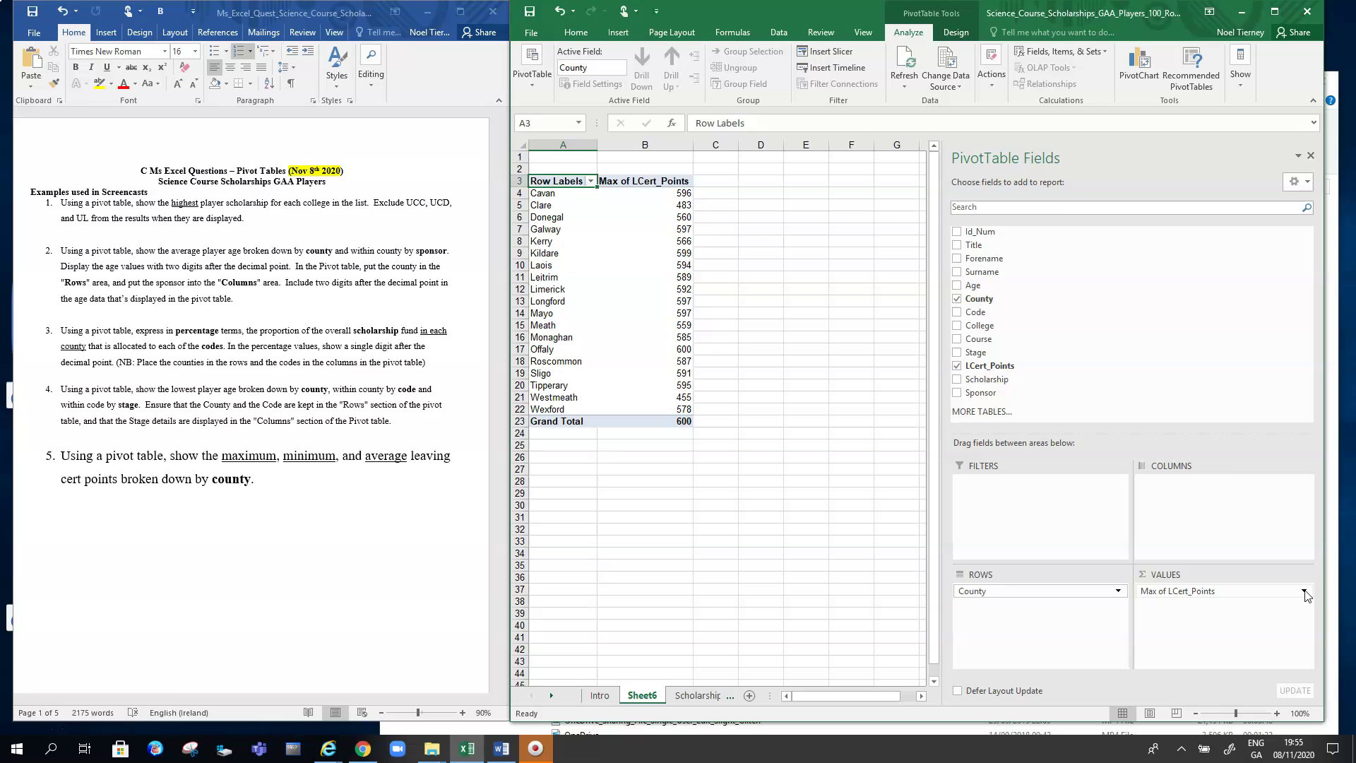
Step: Add LCert_Points to Values a second time and summarise it by Min
left_click_drag(991, 372, 1203, 619)
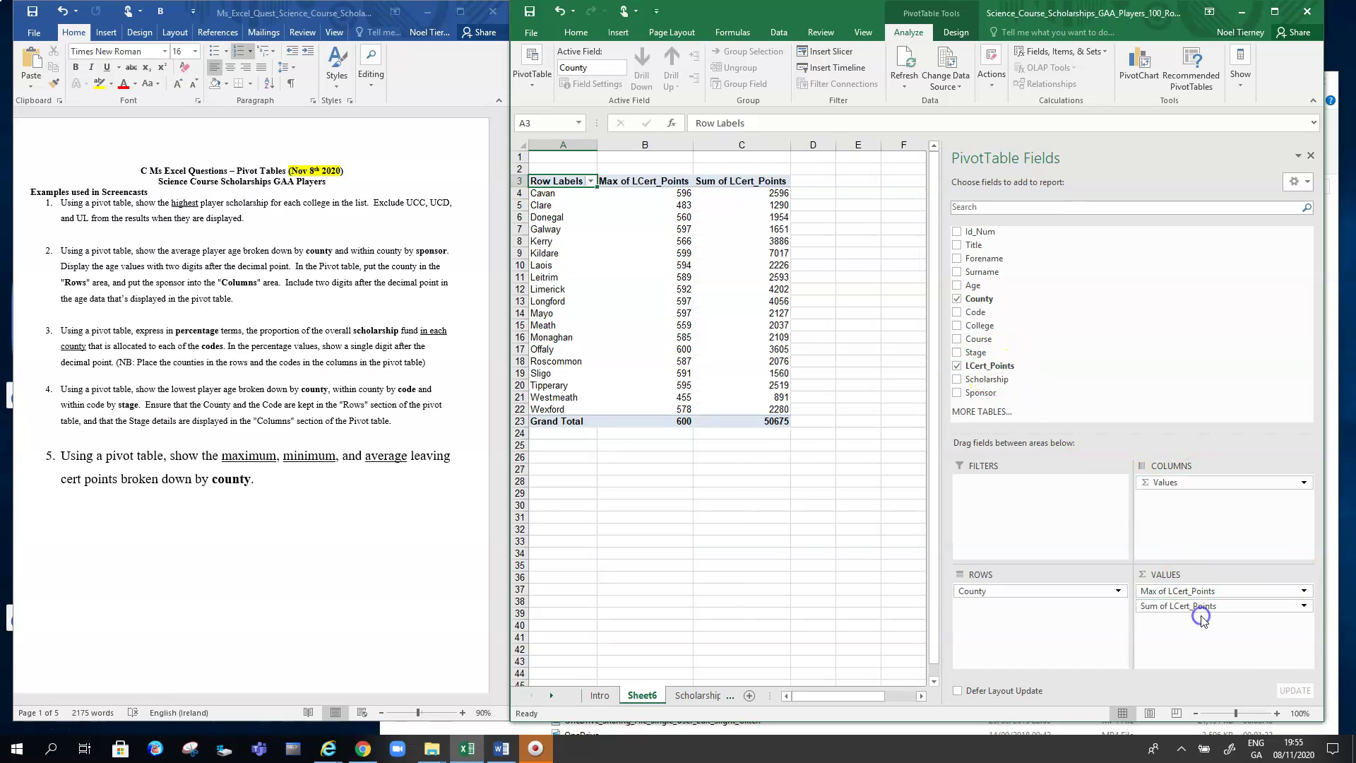
left_click(1304, 606)
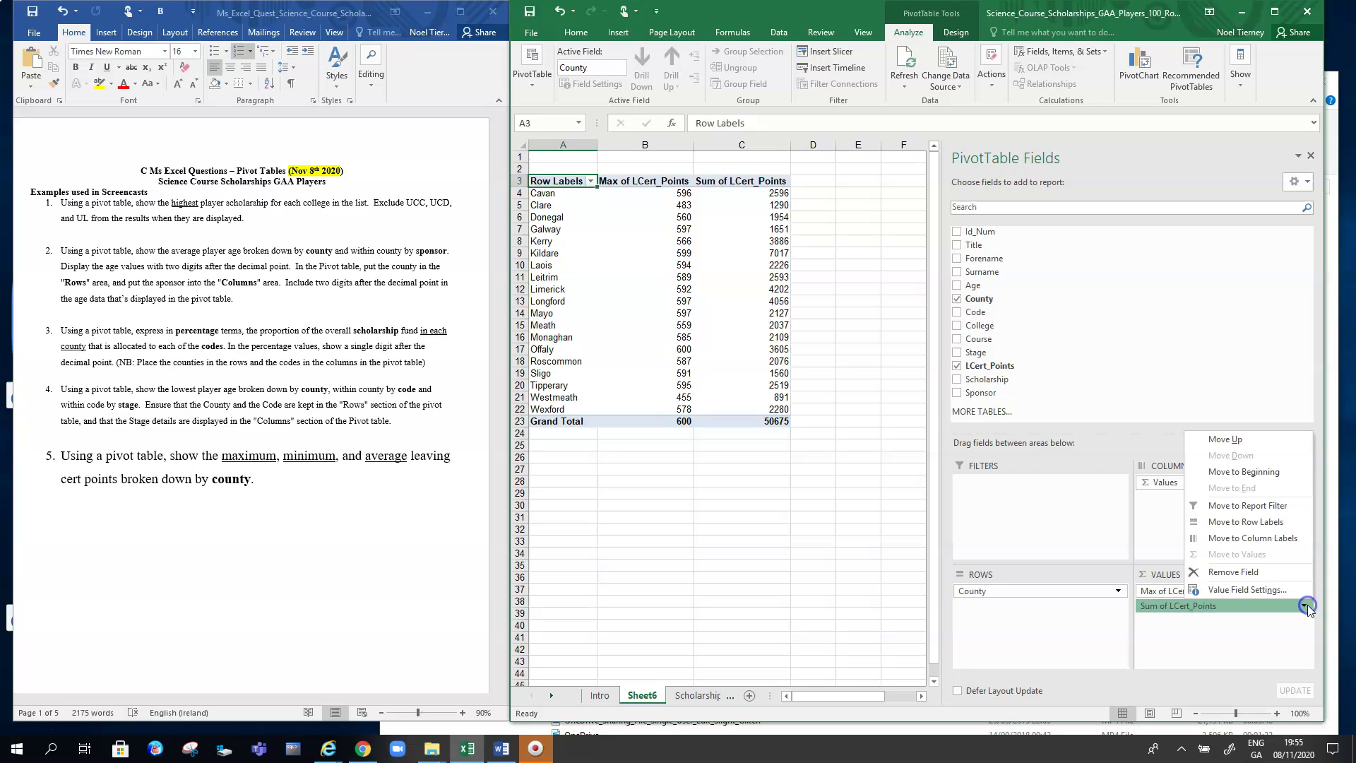
left_click(1255, 588)
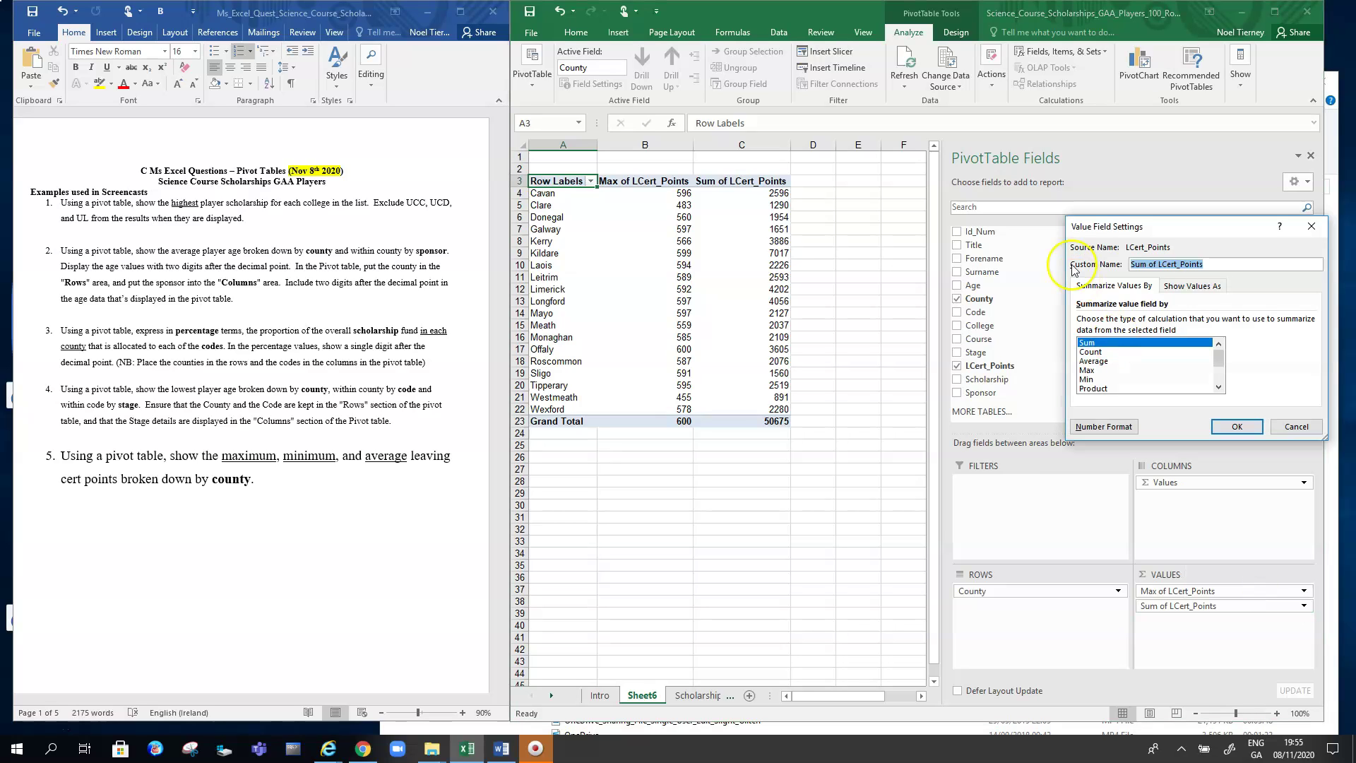
left_click(1094, 382)
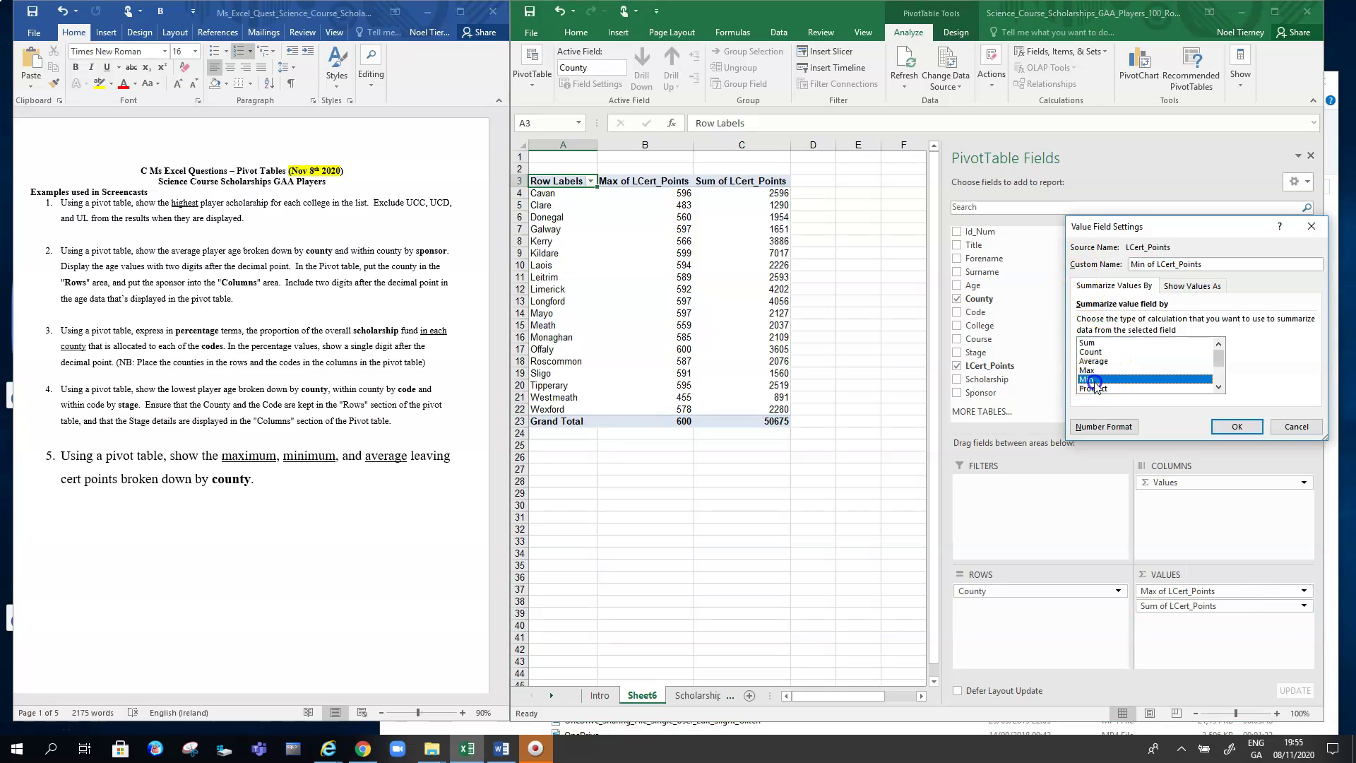
left_click(1243, 426)
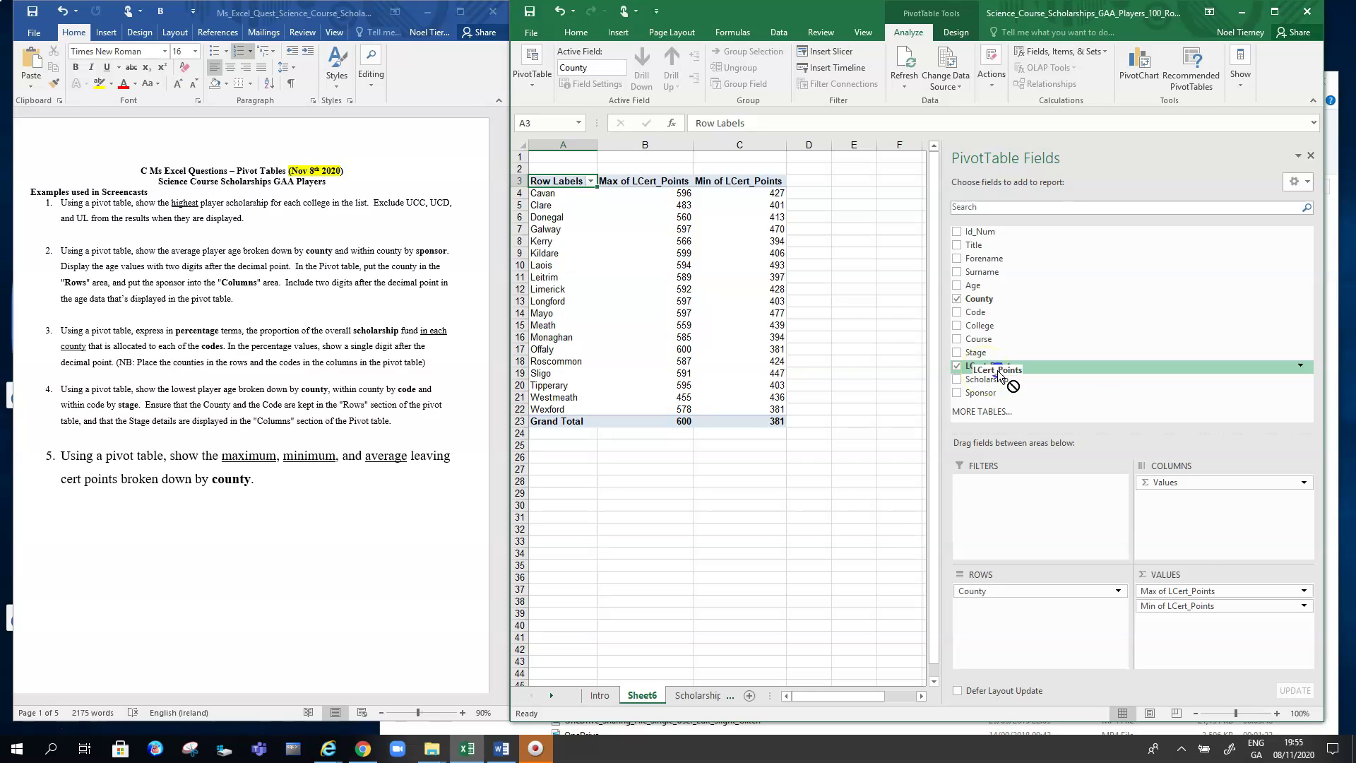
Step: Add a third LCert_Points value field and summarise it by Average
left_click_drag(999, 375, 1201, 636)
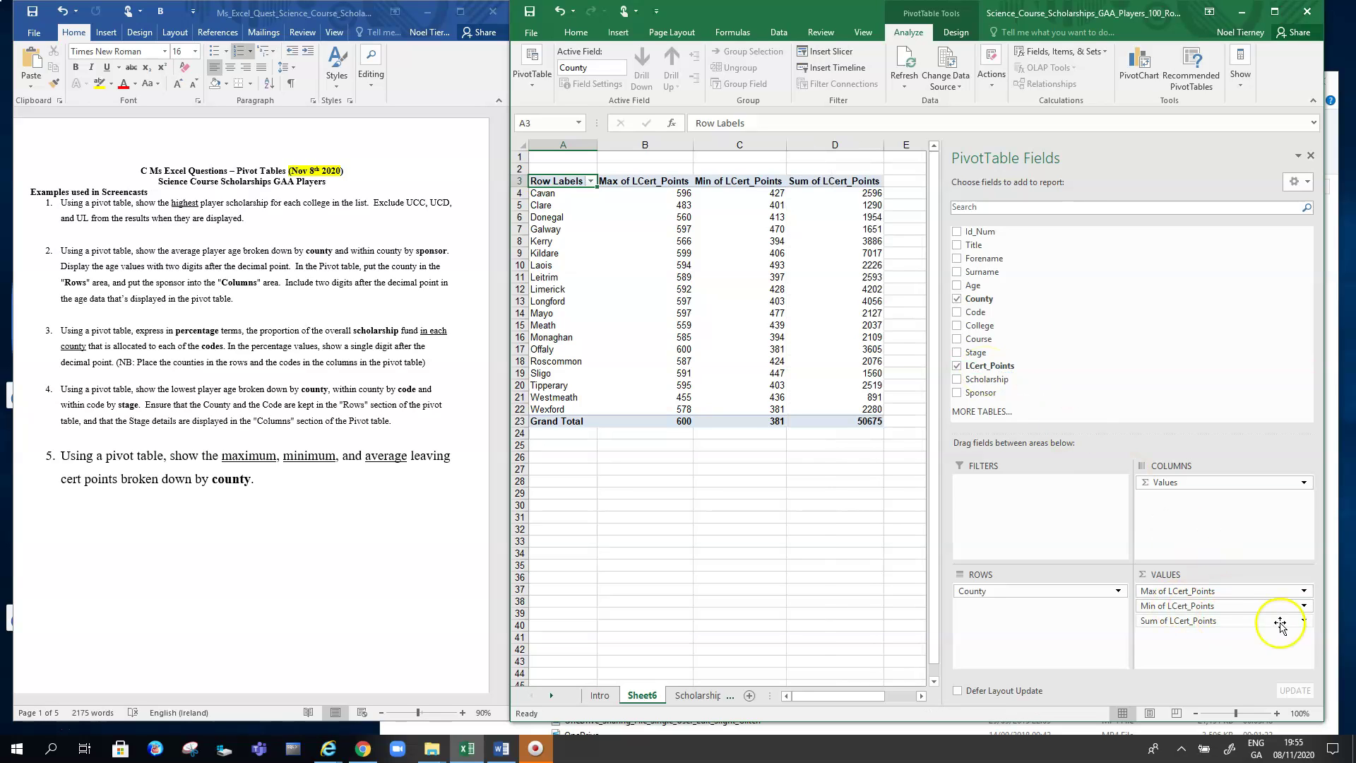
left_click(1304, 621)
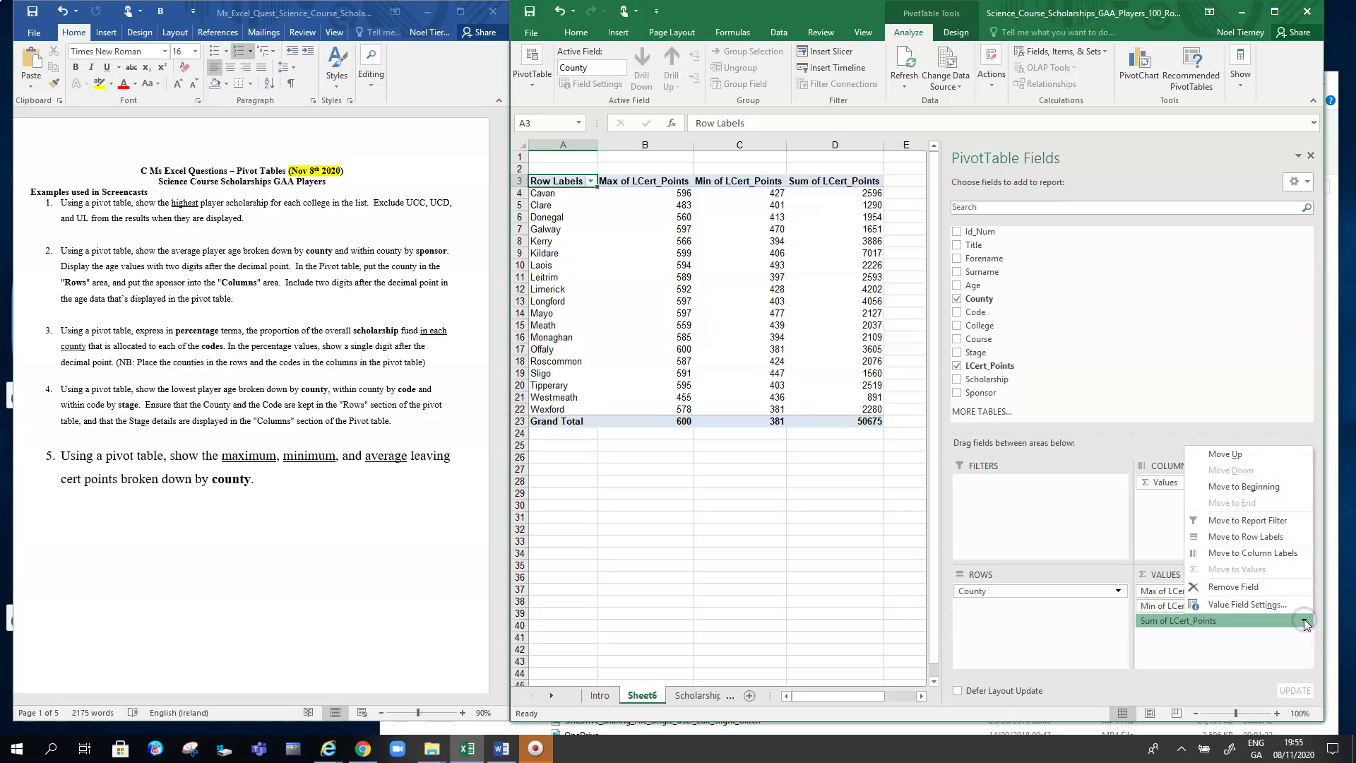
left_click(1261, 609)
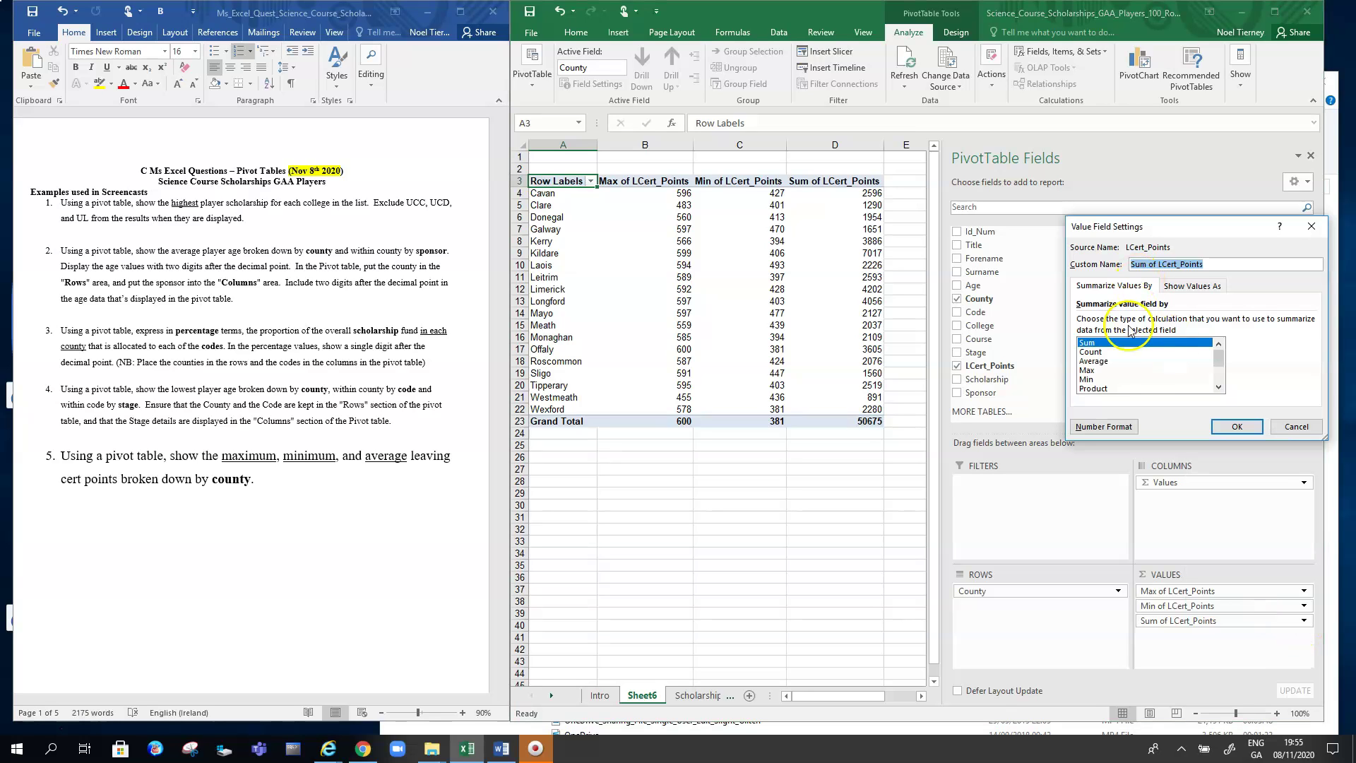
left_click(1106, 361)
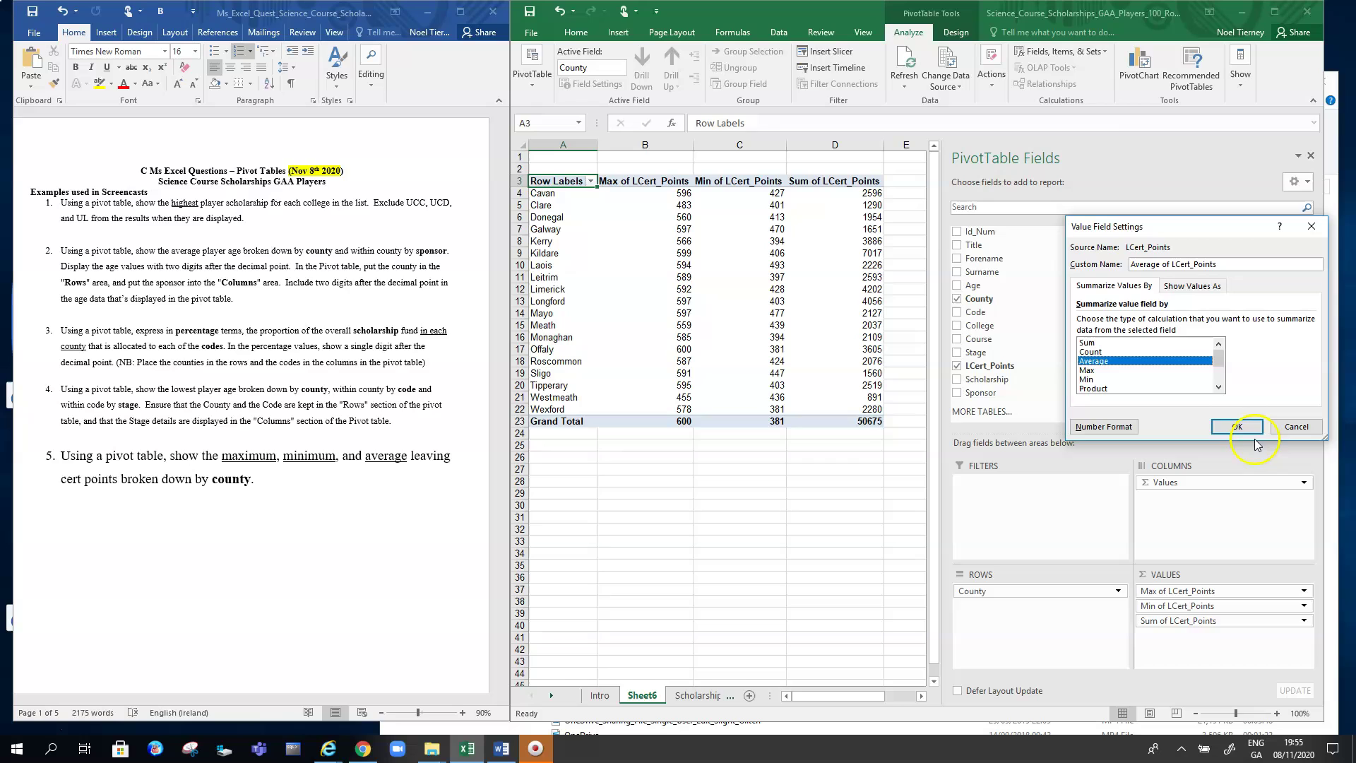
left_click(1237, 427)
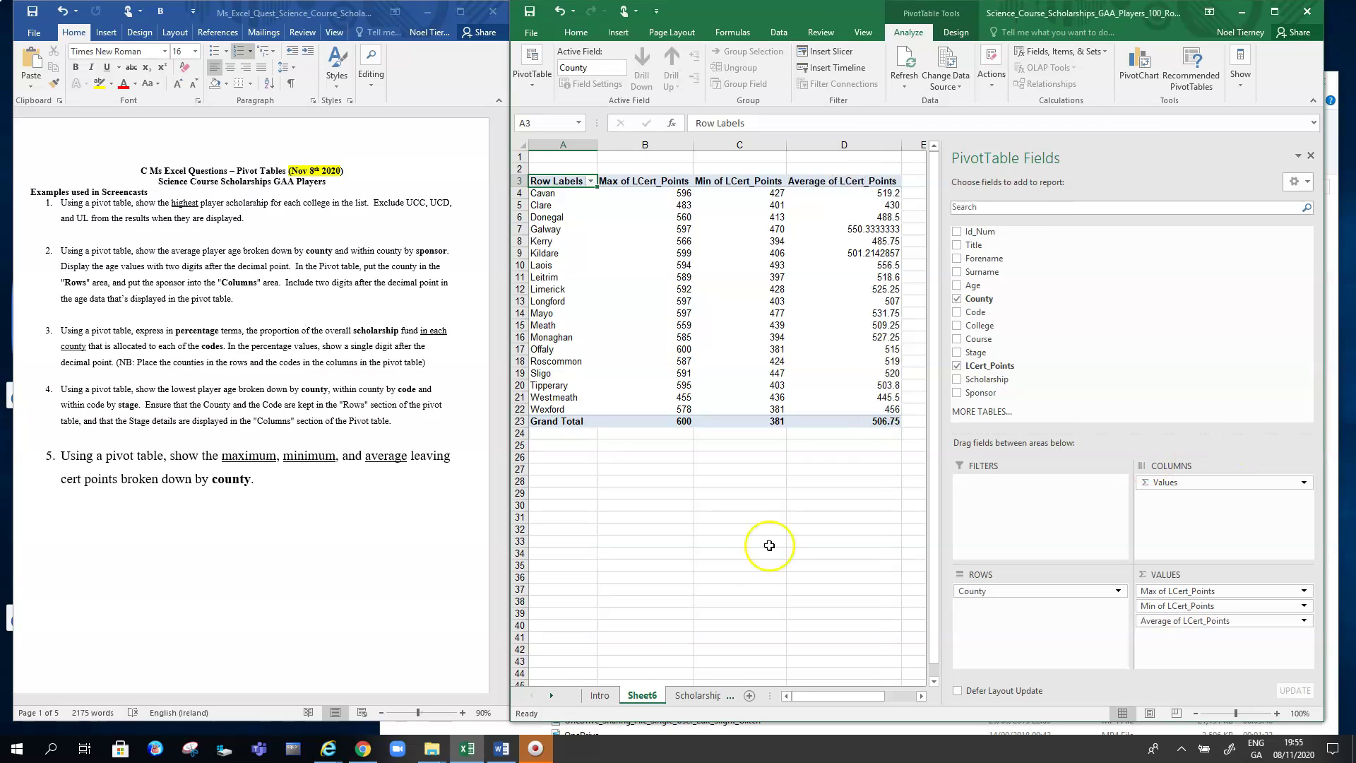
left_click(734, 552)
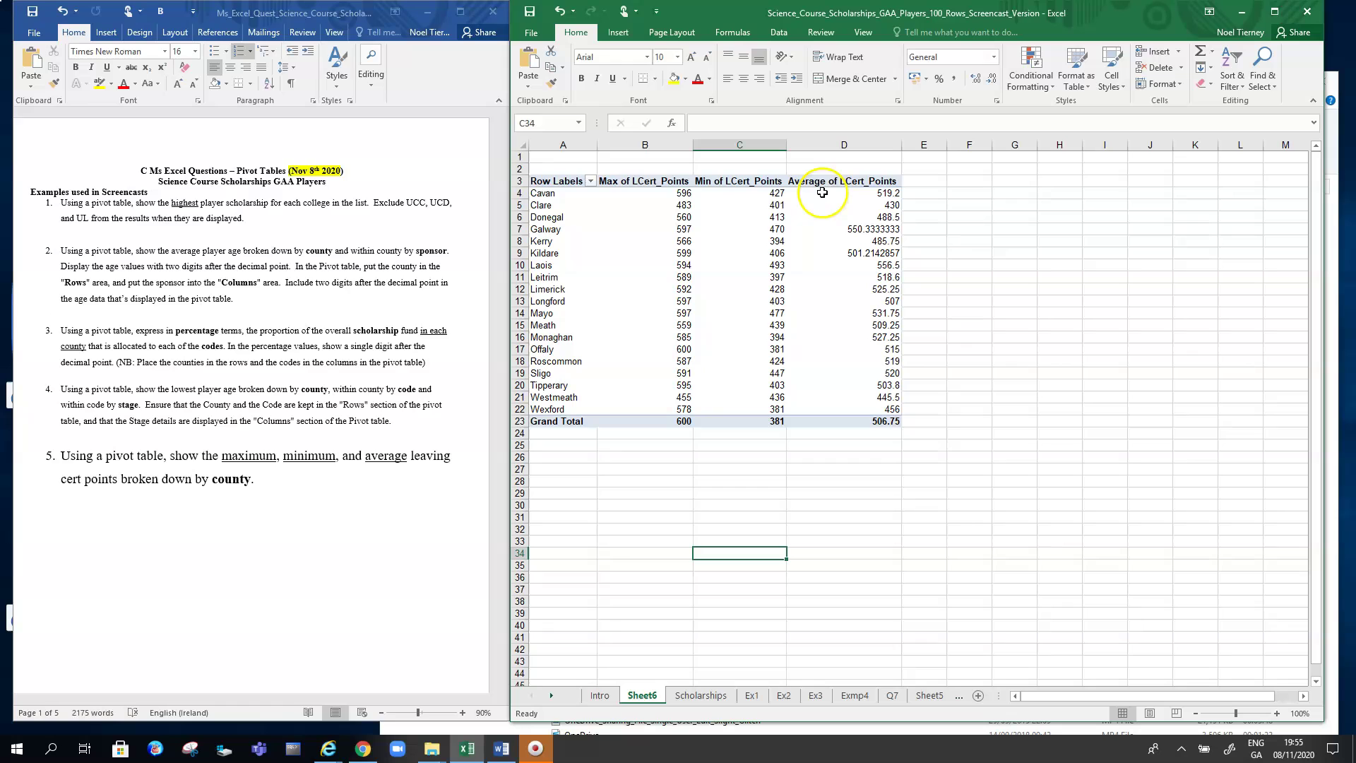
Step: Format the max, min and average values in B4:D23 as Number with 1 decimal place
left_click_drag(870, 192, 882, 421)
right_click(887, 266)
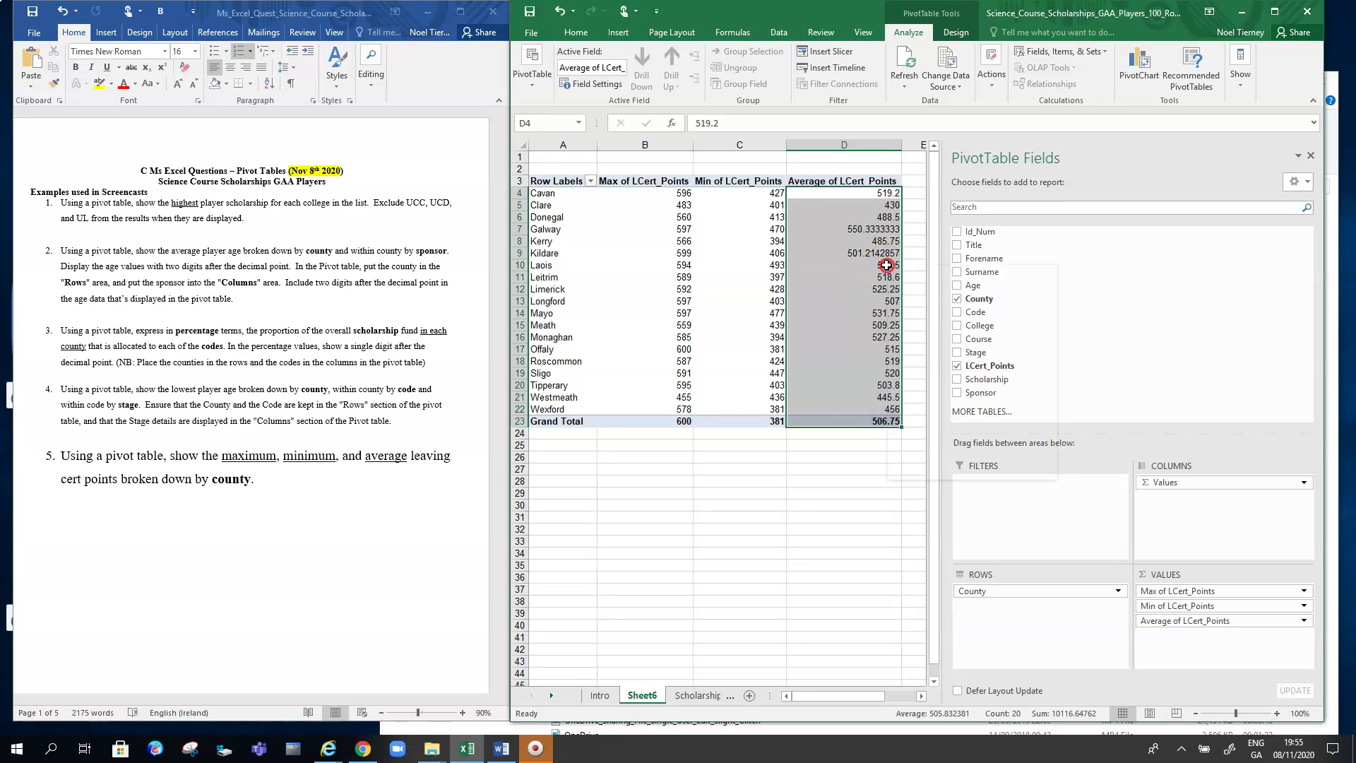
left_click(678, 201)
left_click_drag(682, 195, 875, 424)
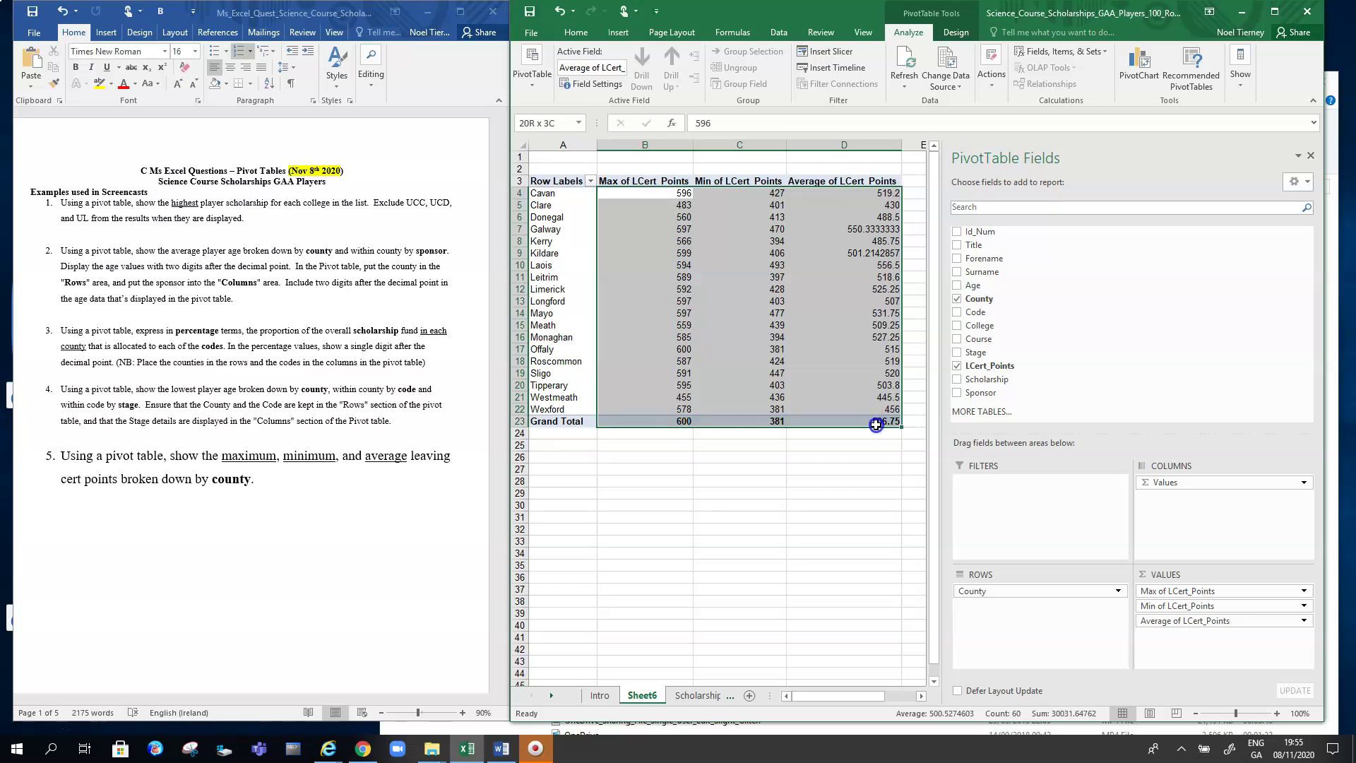
right_click(853, 229)
left_click(884, 250)
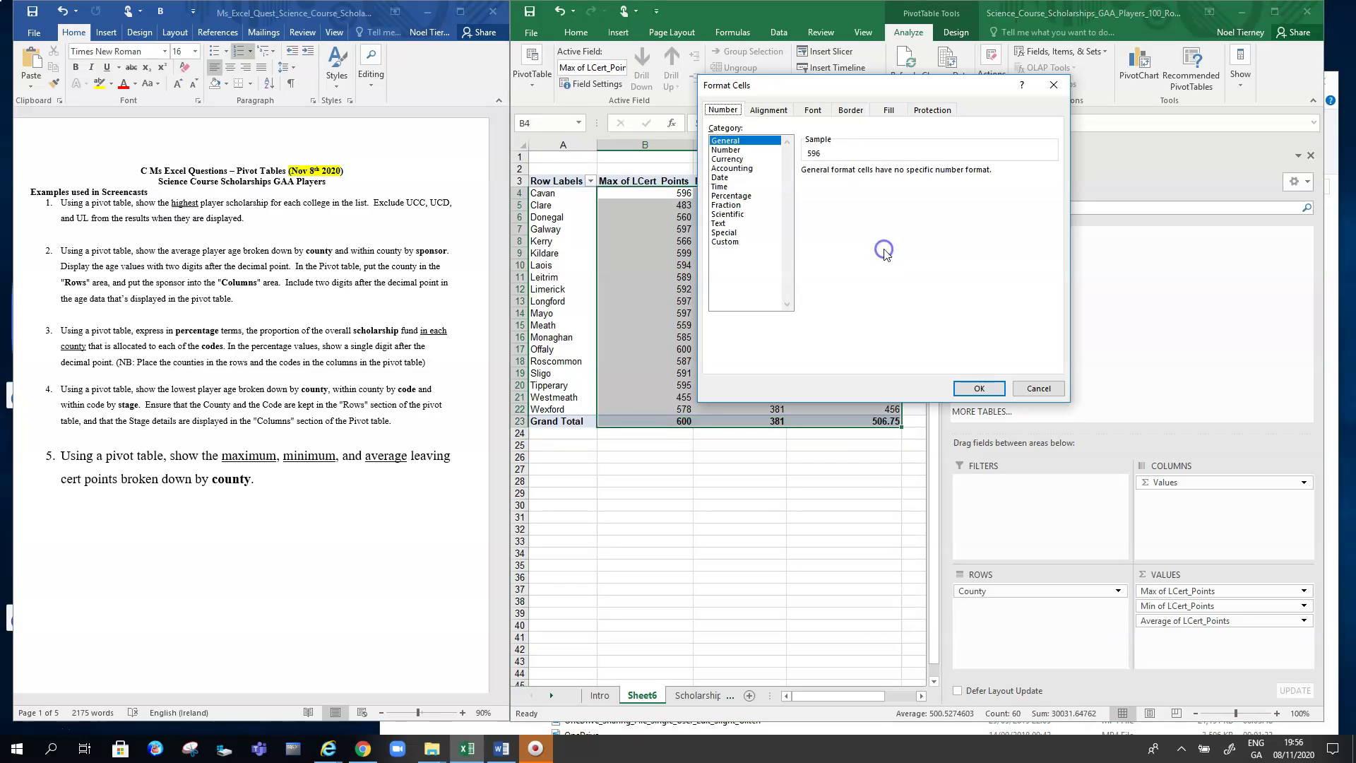
left_click(725, 149)
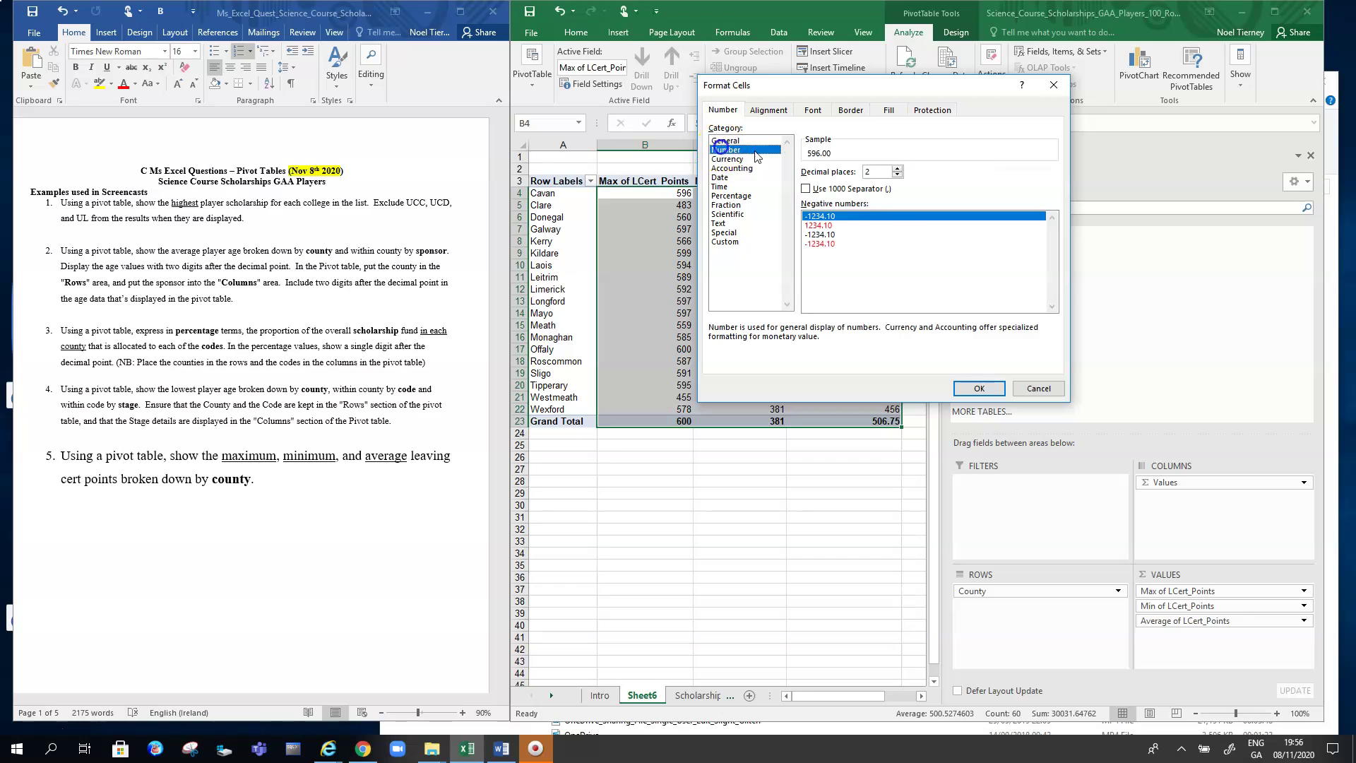
left_click(897, 175)
left_click(979, 388)
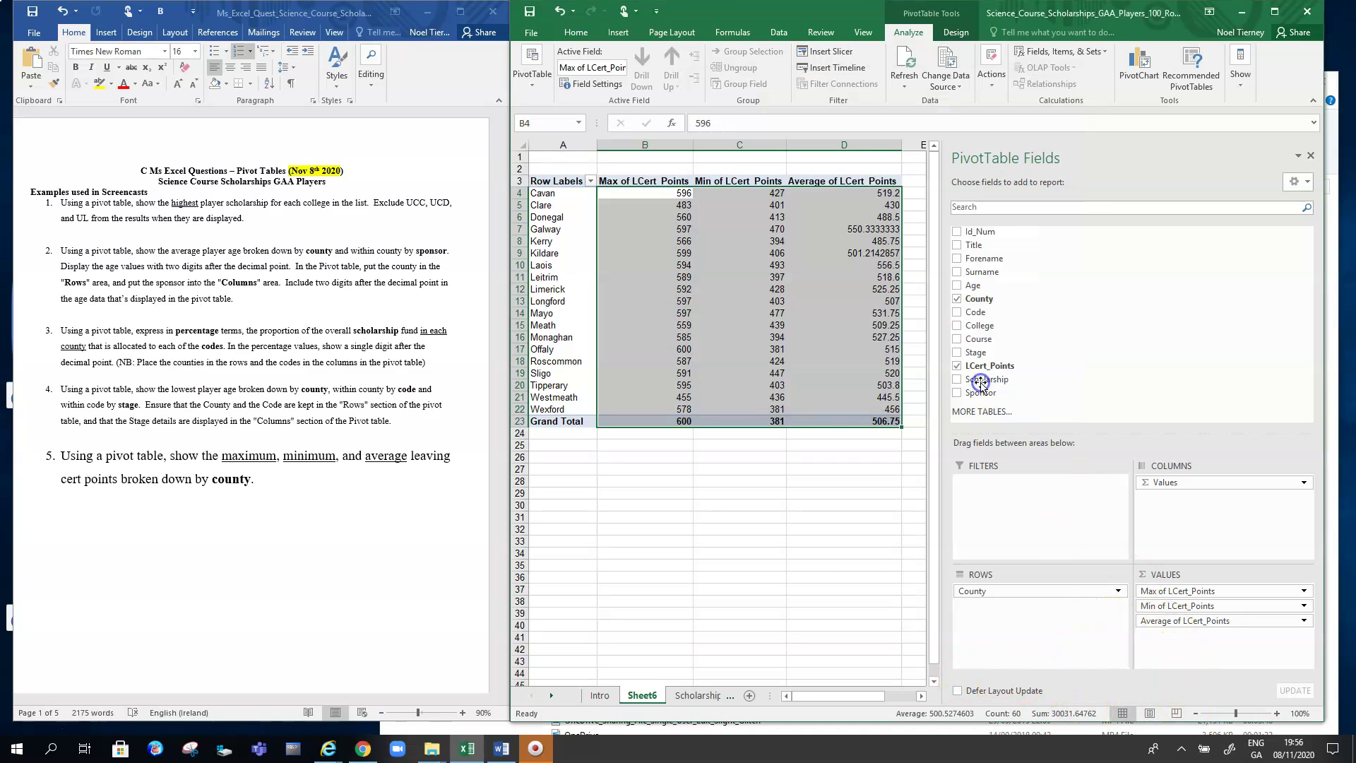
left_click(839, 492)
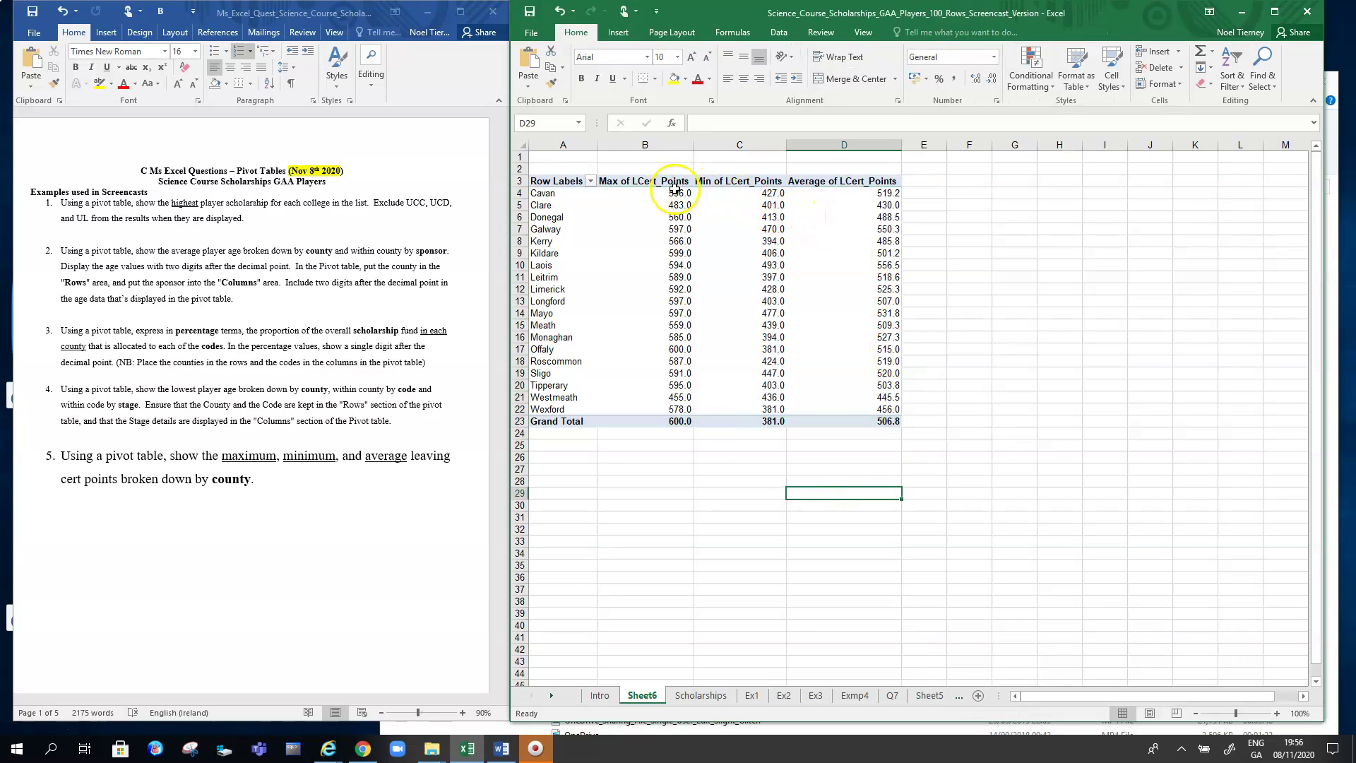
mouse_move(885, 193)
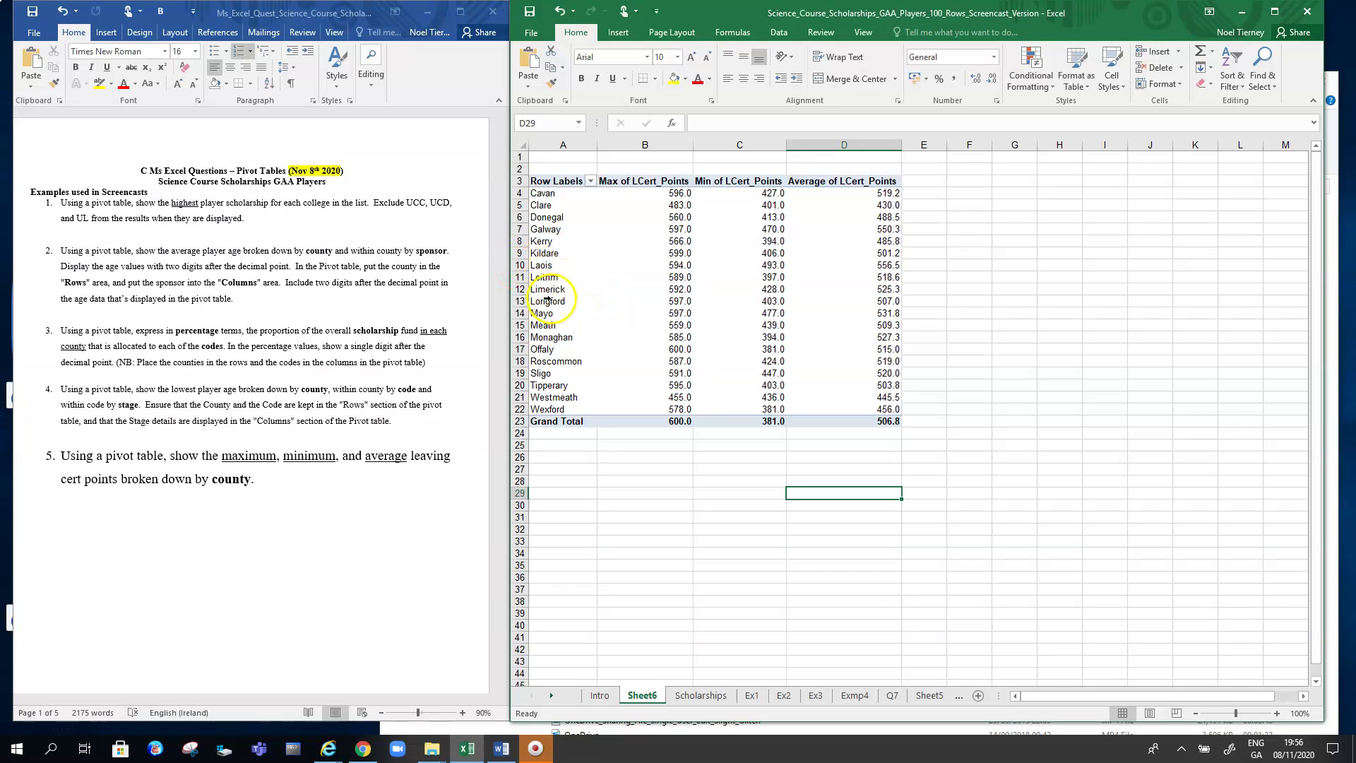
Step: Untick Laois, Leitrim, Limerick and Longford in the Row Labels filter
left_click(591, 181)
left_click_drag(586, 341, 589, 349)
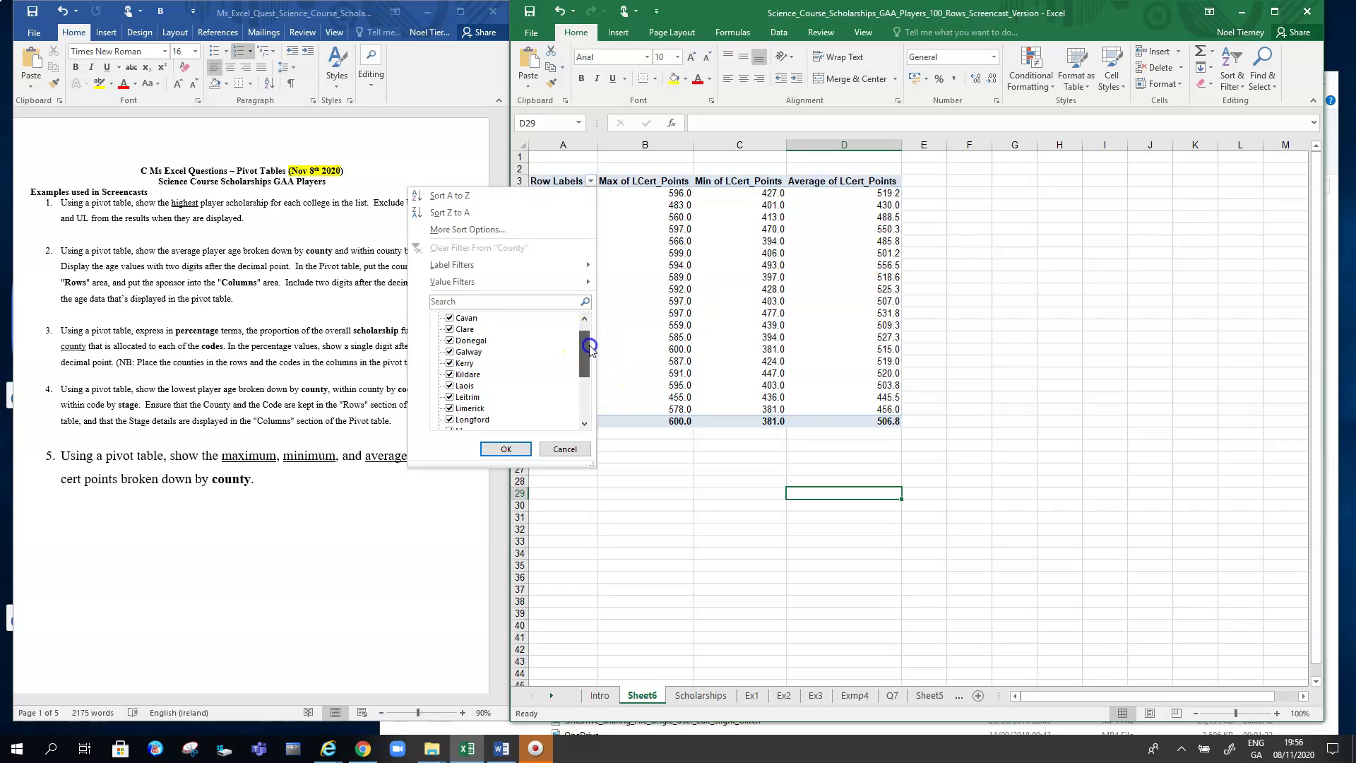
left_click(451, 387)
left_click(451, 408)
left_click(451, 420)
left_click(450, 408)
left_click(449, 397)
left_click(514, 449)
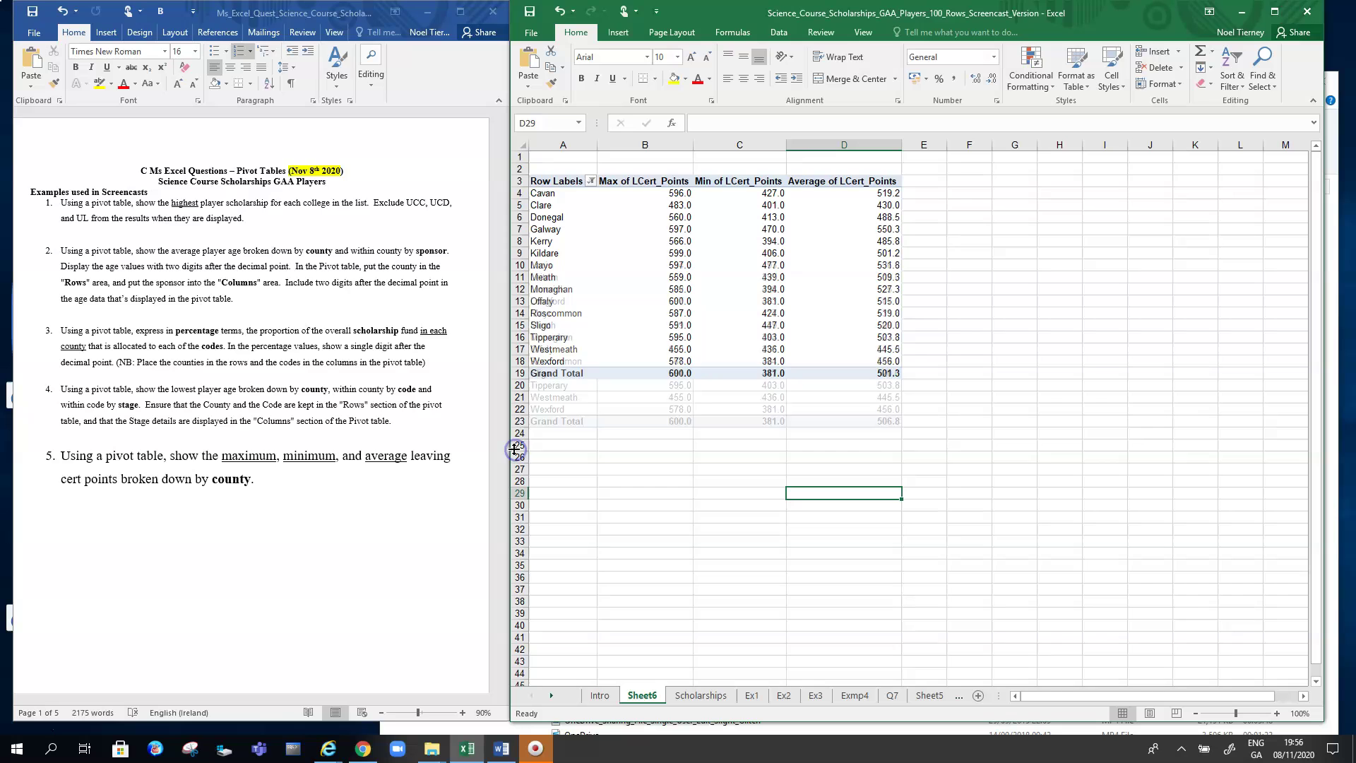
Step: Check the Max, Min and Average column headings and Monaghan's maximum of 585
left_click(644, 184)
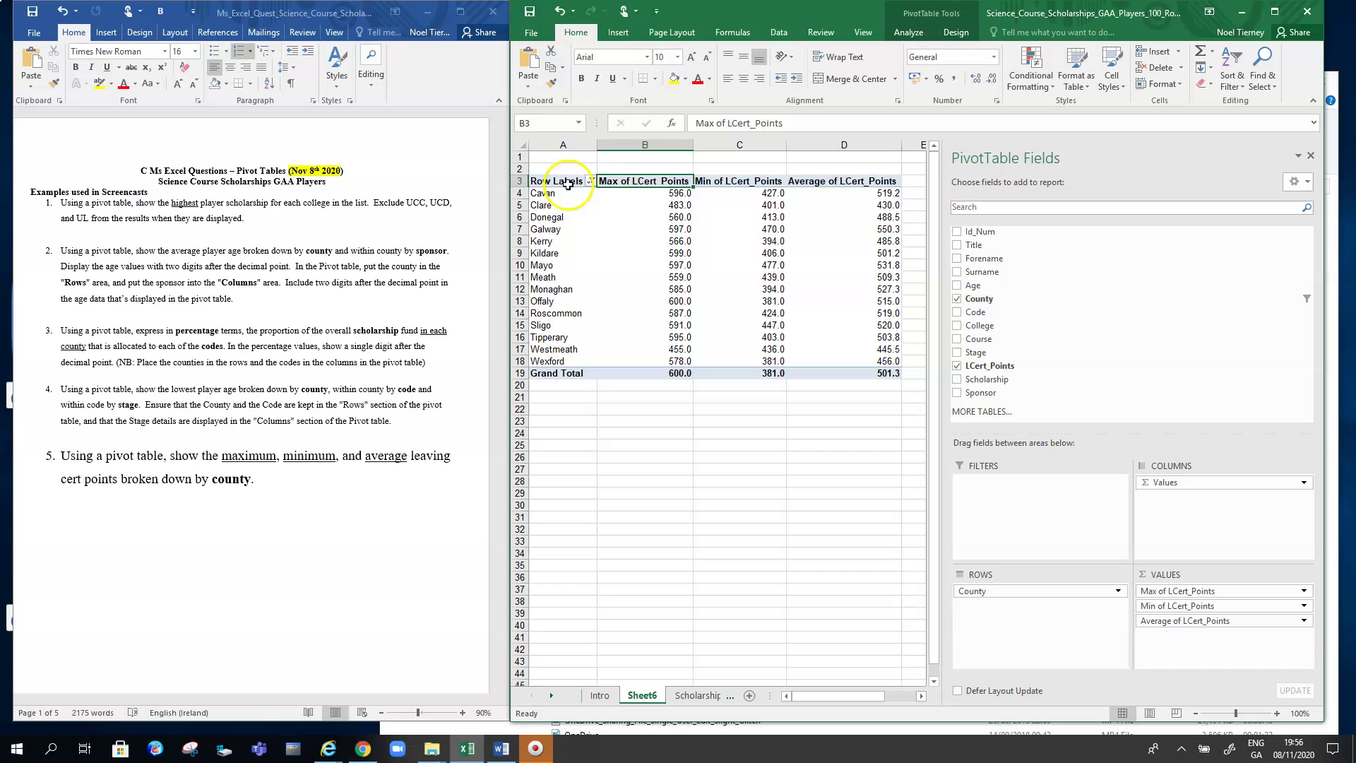
left_click(750, 182)
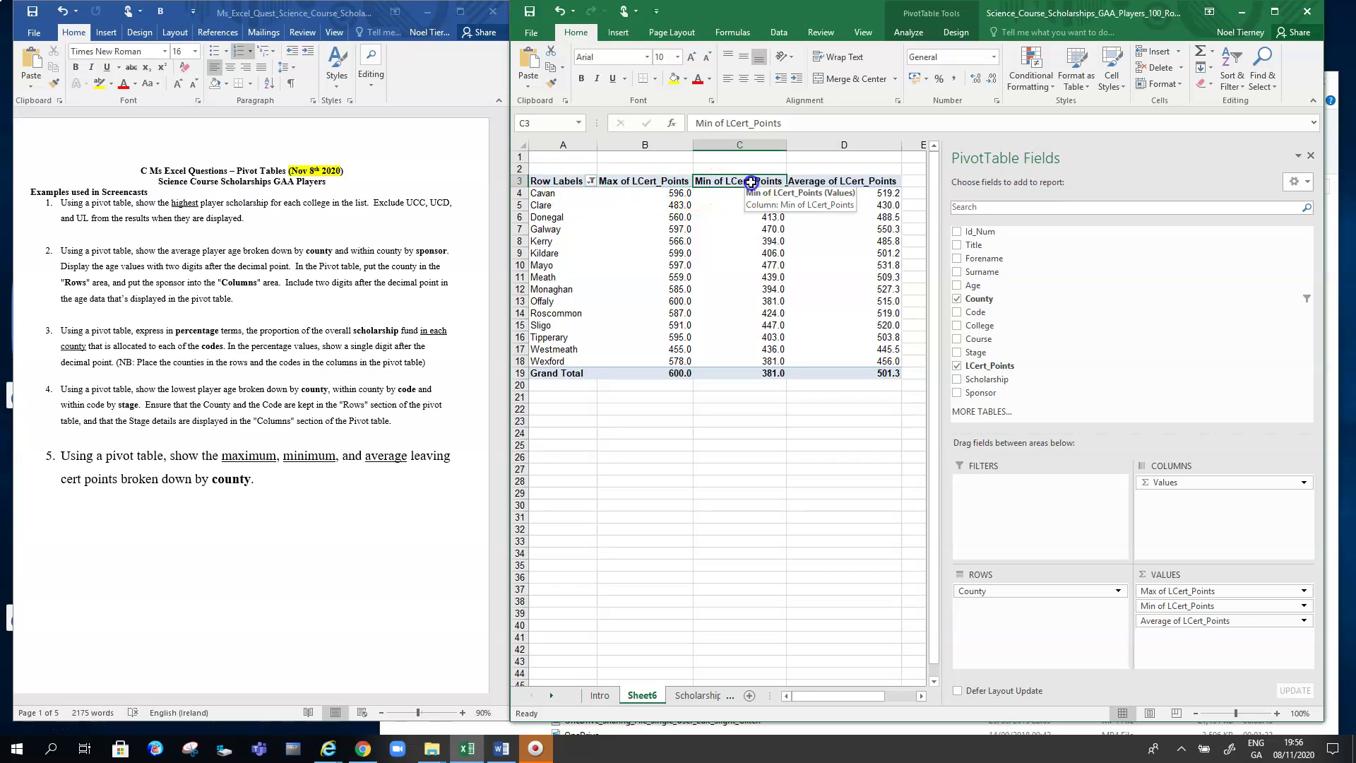
left_click(843, 176)
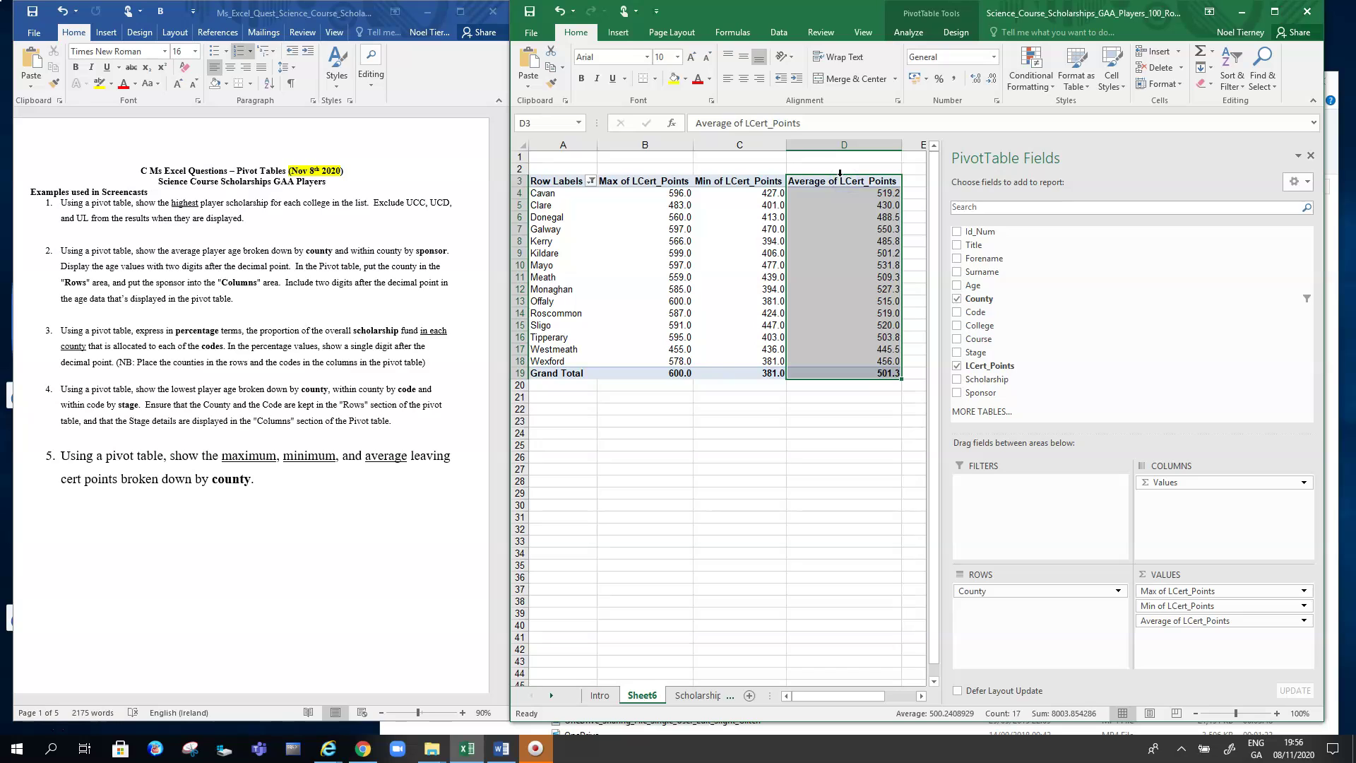
left_click(643, 289)
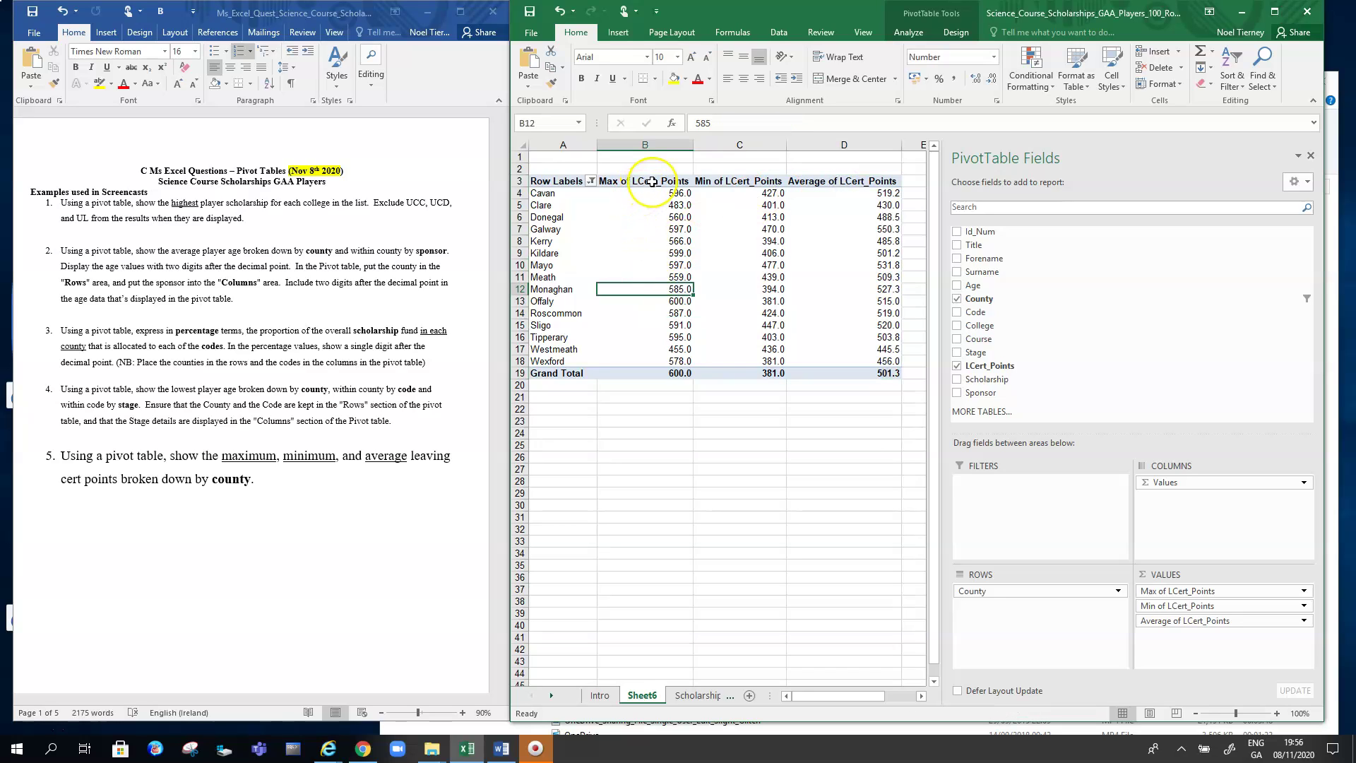